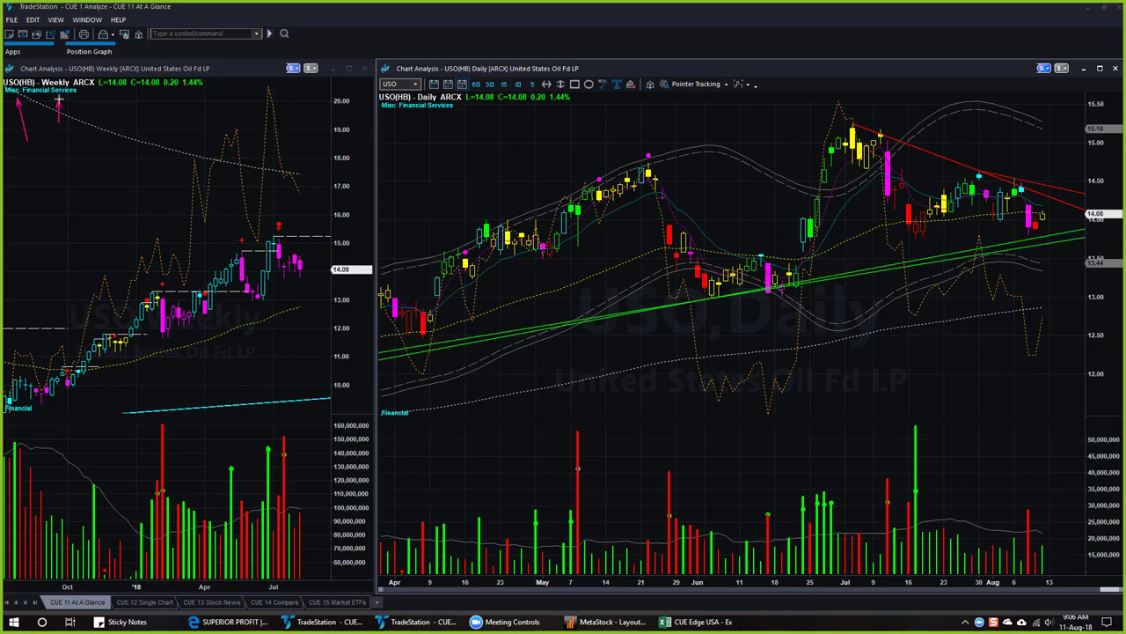
Mark the USO weekly July peak and pullback and the converging daily trendlines with arrows, pointing out the daily chart's heading
{"action": "left_click_drag", "start_coordinate": [400, 132], "coordinate": [413, 117]}
{"action": "left_click_drag", "start_coordinate": [280, 197], "coordinate": [279, 216]}
{"action": "left_click_drag", "start_coordinate": [288, 248], "coordinate": [313, 257]}
{"action": "left_click_drag", "start_coordinate": [946, 147], "coordinate": [1082, 200]}
{"action": "left_click_drag", "start_coordinate": [955, 268], "coordinate": [1085, 245]}
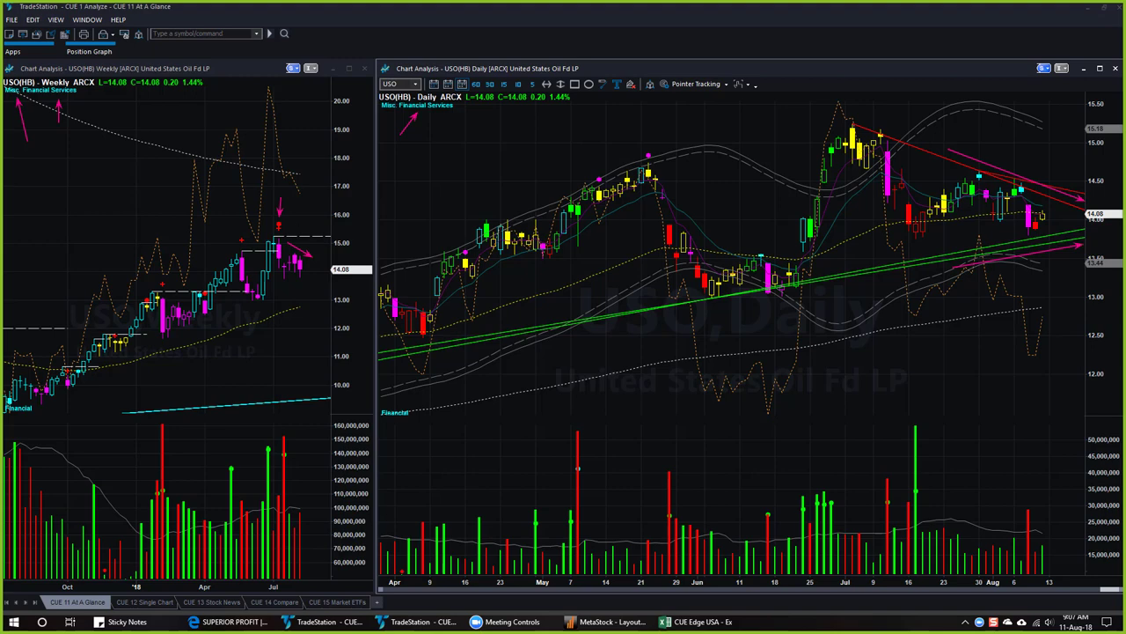
Bring up the GLD charts and draw a horizontal arrow along the latest lows near 115 on the weekly chart
{"action": "key", "text": "Down"}
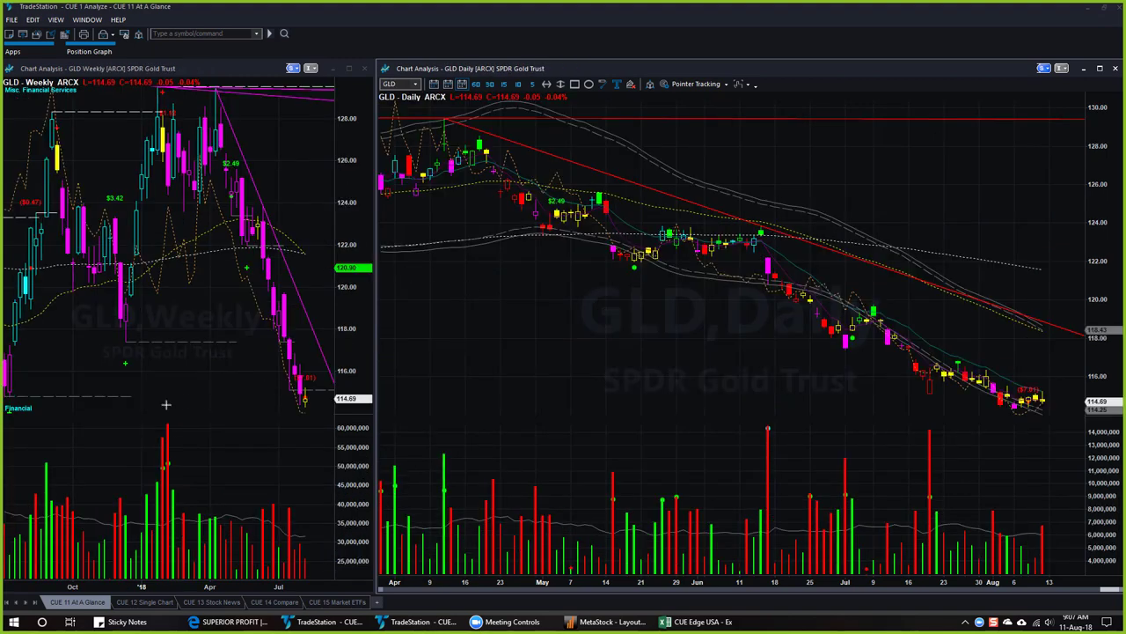
{"action": "left_click_drag", "start_coordinate": [132, 397], "coordinate": [340, 392]}
Switch to the browser's market breadth image and point arrows at the NASDAQ and NYSE chart titles and the three NASDAQ breadth indicator labels
{"action": "key", "text": "alt+Tab"}
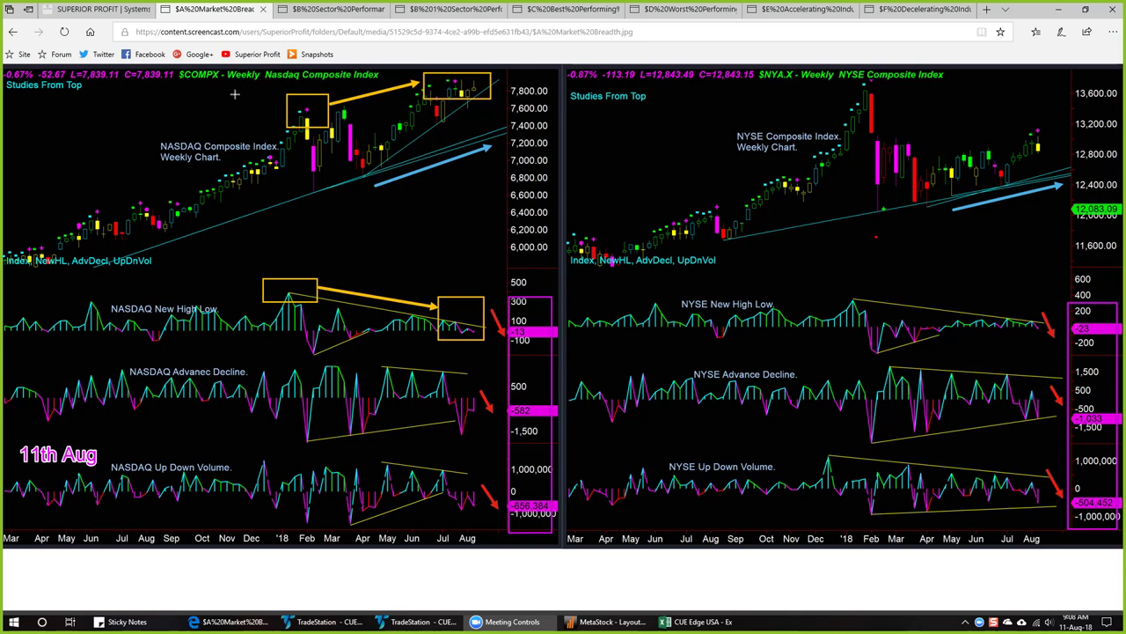
{"action": "left_click_drag", "start_coordinate": [236, 98], "coordinate": [259, 84]}
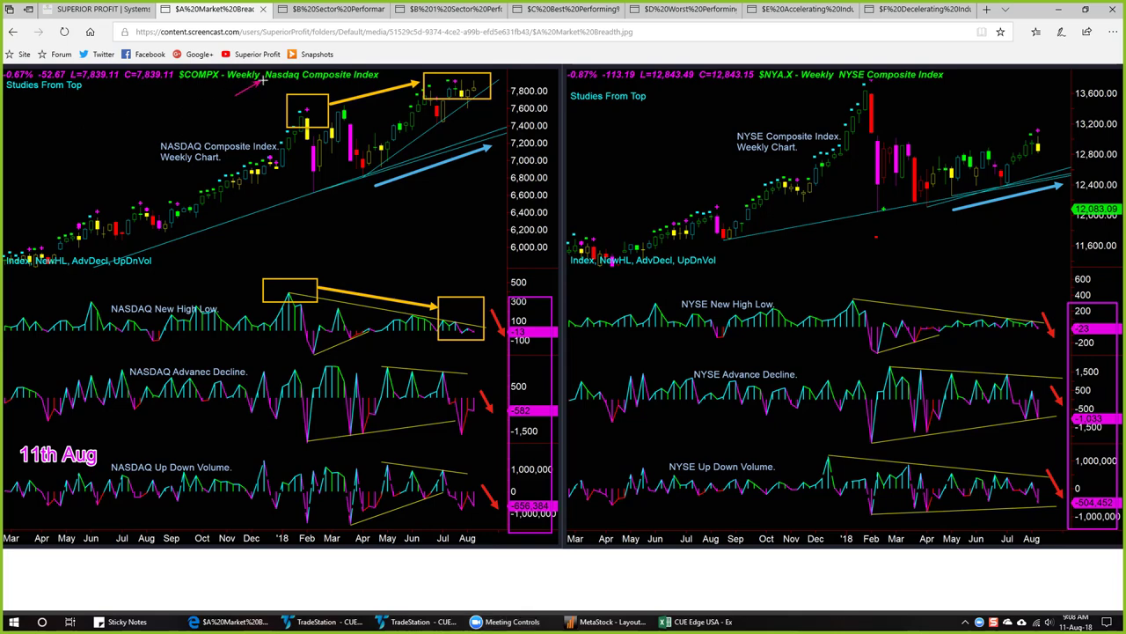
{"action": "left_click_drag", "start_coordinate": [788, 97], "coordinate": [831, 85]}
{"action": "left_click_drag", "start_coordinate": [151, 291], "coordinate": [161, 302]}
{"action": "left_click_drag", "start_coordinate": [179, 360], "coordinate": [187, 366]}
{"action": "left_click_drag", "start_coordinate": [172, 453], "coordinate": [183, 461]}
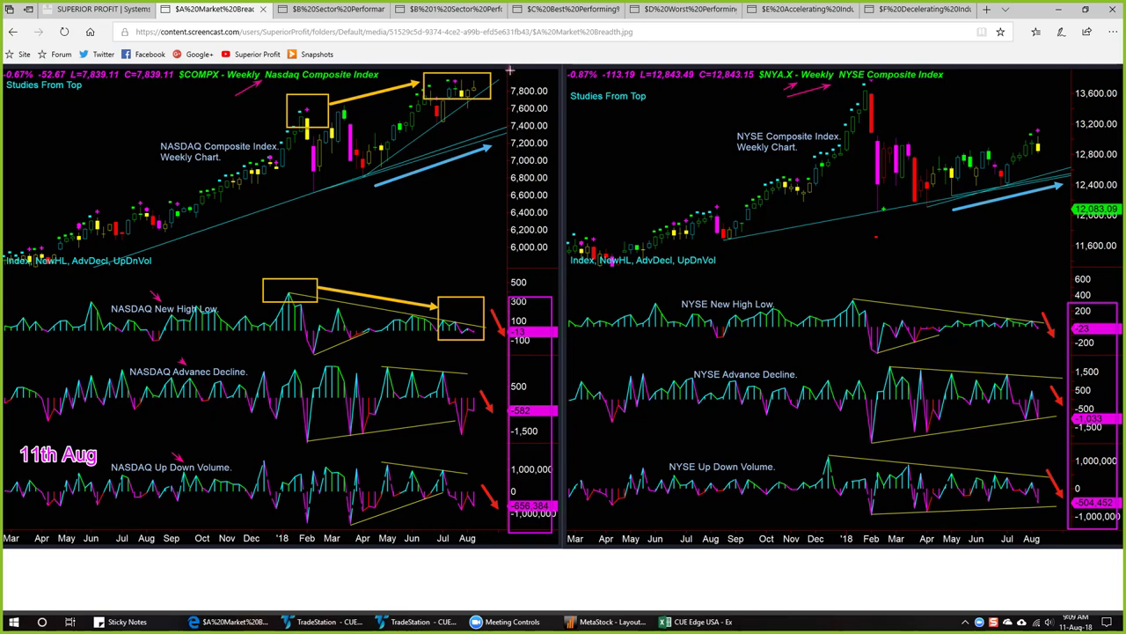
Draw arrows at NASDAQ's latest weekly bars, along its rising price highs, and along the declining New High Low peaks
{"action": "left_click_drag", "start_coordinate": [509, 69], "coordinate": [482, 83]}
{"action": "left_click_drag", "start_coordinate": [336, 95], "coordinate": [412, 76]}
{"action": "left_click_drag", "start_coordinate": [324, 282], "coordinate": [434, 292]}
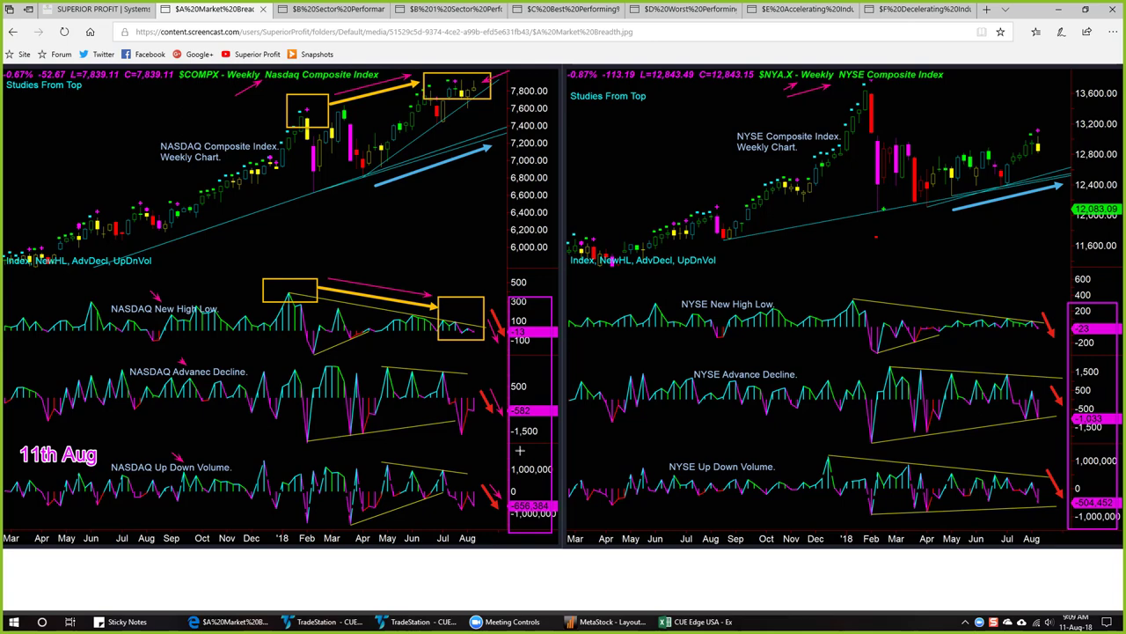
Point arrows at the latest NASDAQ and NYSE weekly bars and draw arrows along both indexes' rising trendlines
{"action": "left_click_drag", "start_coordinate": [499, 121], "coordinate": [481, 91]}
{"action": "left_click_drag", "start_coordinate": [1063, 107], "coordinate": [1045, 130]}
{"action": "left_click_drag", "start_coordinate": [1063, 134], "coordinate": [1046, 142]}
{"action": "left_click_drag", "start_coordinate": [323, 197], "coordinate": [458, 152]}
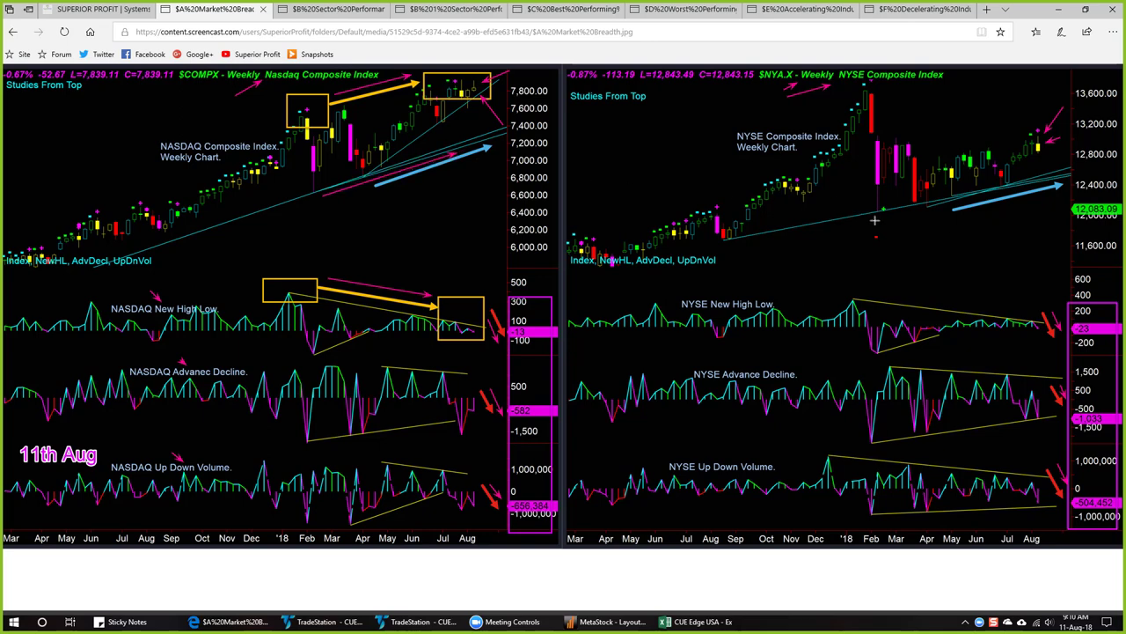
{"action": "left_click_drag", "start_coordinate": [875, 221], "coordinate": [1057, 183]}
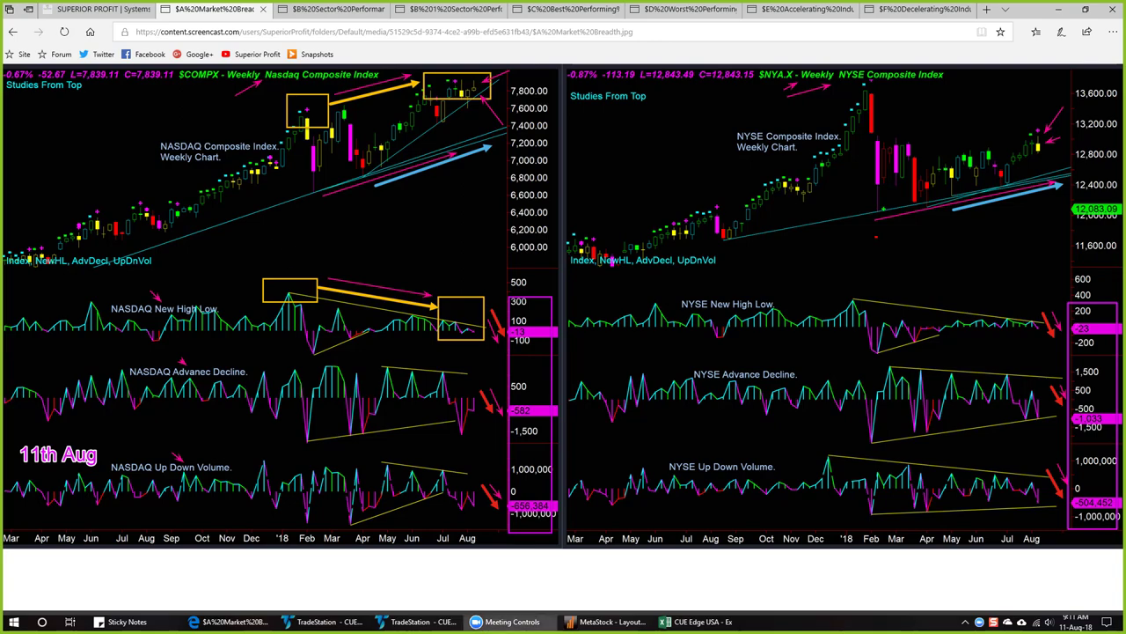
Switch to the SPY charts in TradeStation and mark the latest weekly bars and the daily advance into early August
{"action": "key", "text": "alt+Tab"}
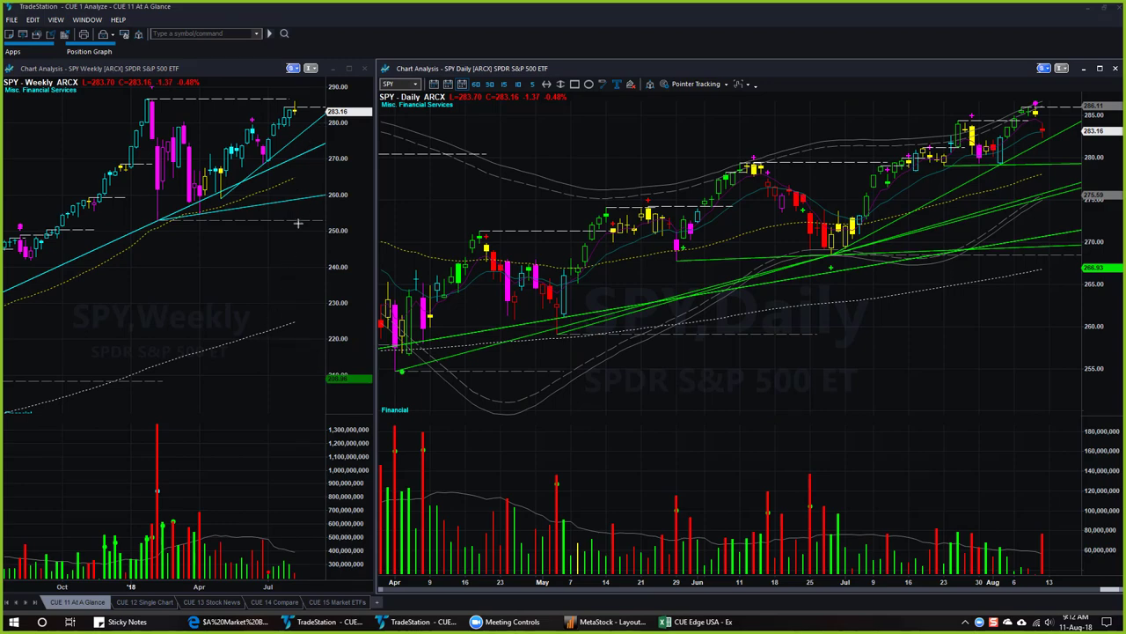
{"action": "left_click_drag", "start_coordinate": [295, 246], "coordinate": [291, 130]}
{"action": "left_click_drag", "start_coordinate": [314, 87], "coordinate": [300, 99]}
{"action": "mouse_move", "coordinate": [957, 256]}
{"action": "left_mouse_down"}
{"action": "mouse_move", "coordinate": [1002, 206]}
{"action": "mouse_move", "coordinate": [1008, 141]}
{"action": "left_mouse_up"}
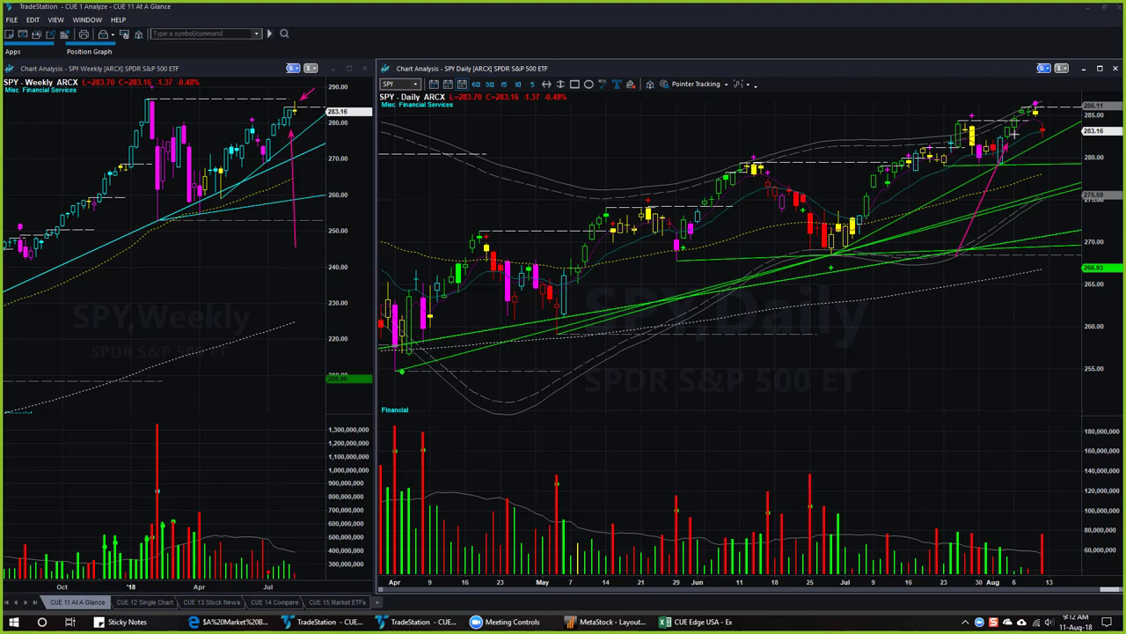
Mark the SPY daily chart's August highs, last bars and overhead resistance levels with arrows
{"action": "left_click_drag", "start_coordinate": [1013, 136], "coordinate": [1033, 98]}
{"action": "left_click_drag", "start_coordinate": [1019, 187], "coordinate": [1038, 151]}
{"action": "left_click_drag", "start_coordinate": [1026, 156], "coordinate": [1059, 136]}
{"action": "left_click_drag", "start_coordinate": [1048, 105], "coordinate": [1081, 105]}
{"action": "mouse_move", "coordinate": [1013, 117]}
{"action": "left_mouse_down"}
{"action": "mouse_move", "coordinate": [1060, 117]}
{"action": "mouse_move", "coordinate": [1060, 140]}
{"action": "mouse_move", "coordinate": [1080, 124]}
{"action": "left_mouse_up"}
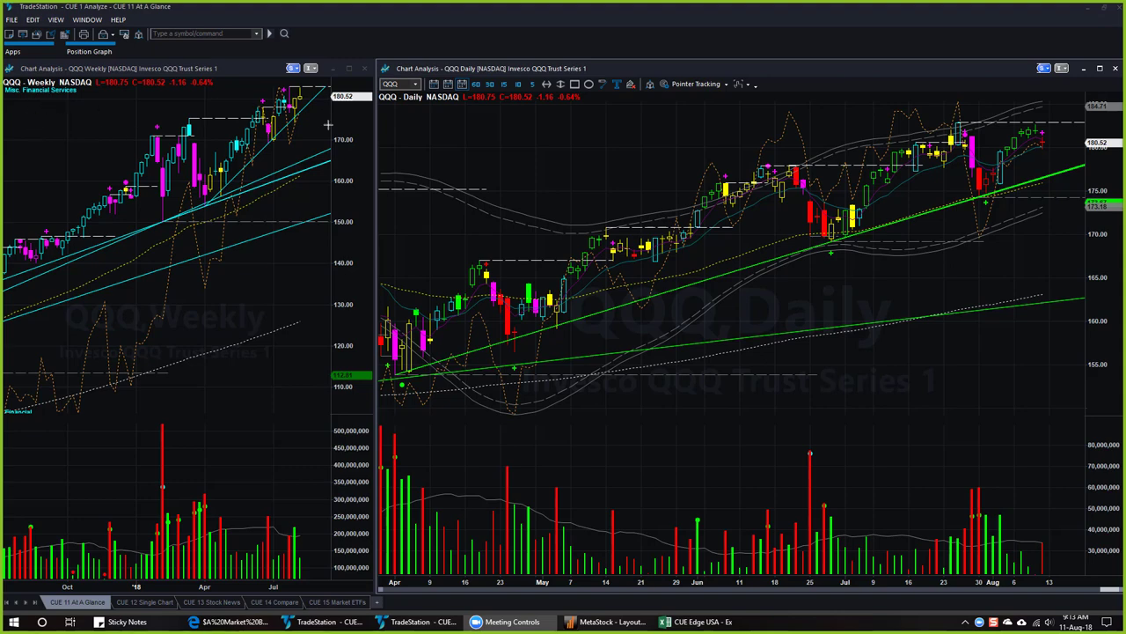
Mark the QQQ weekly chart's latest bars and draw a horizontal arrow along the resistance at the highs
{"action": "left_click_drag", "start_coordinate": [335, 132], "coordinate": [307, 105]}
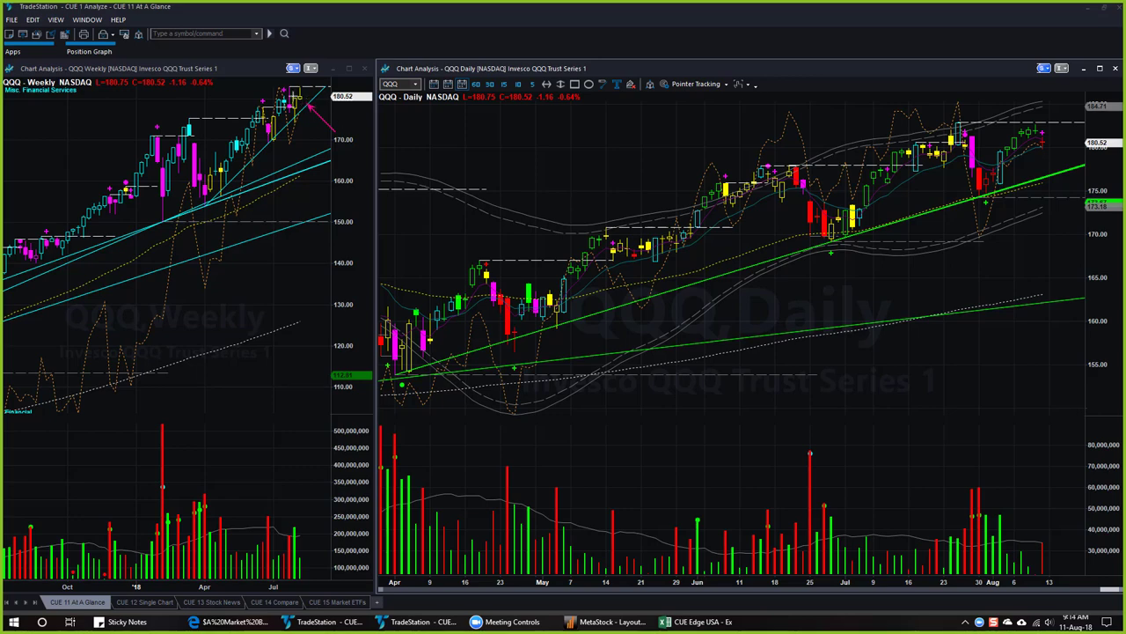
{"action": "left_click_drag", "start_coordinate": [265, 81], "coordinate": [283, 85]}
{"action": "left_click_drag", "start_coordinate": [290, 85], "coordinate": [332, 85]}
Draw arrows on the QQQ daily chart along the early August rally, the horizontal resistance and the rising trendline support
{"action": "mouse_move", "coordinate": [988, 246]}
{"action": "left_mouse_down"}
{"action": "mouse_move", "coordinate": [1016, 128]}
{"action": "mouse_move", "coordinate": [1067, 122]}
{"action": "mouse_move", "coordinate": [1056, 150]}
{"action": "left_mouse_up"}
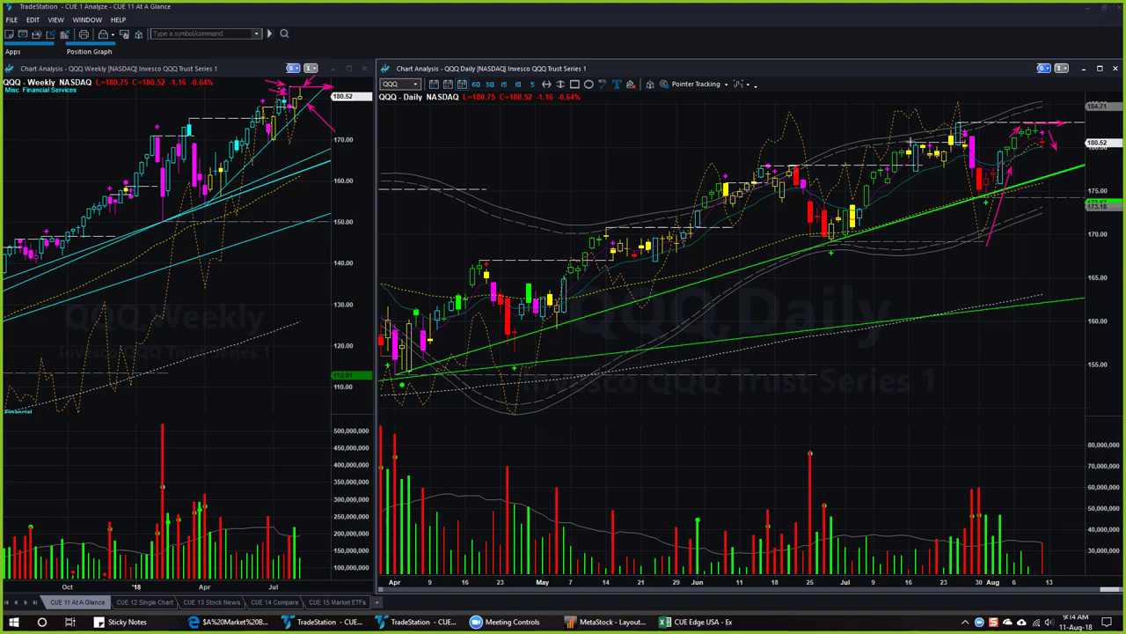
{"action": "left_click_drag", "start_coordinate": [979, 123], "coordinate": [1085, 123]}
{"action": "left_click_drag", "start_coordinate": [1008, 193], "coordinate": [1063, 172]}
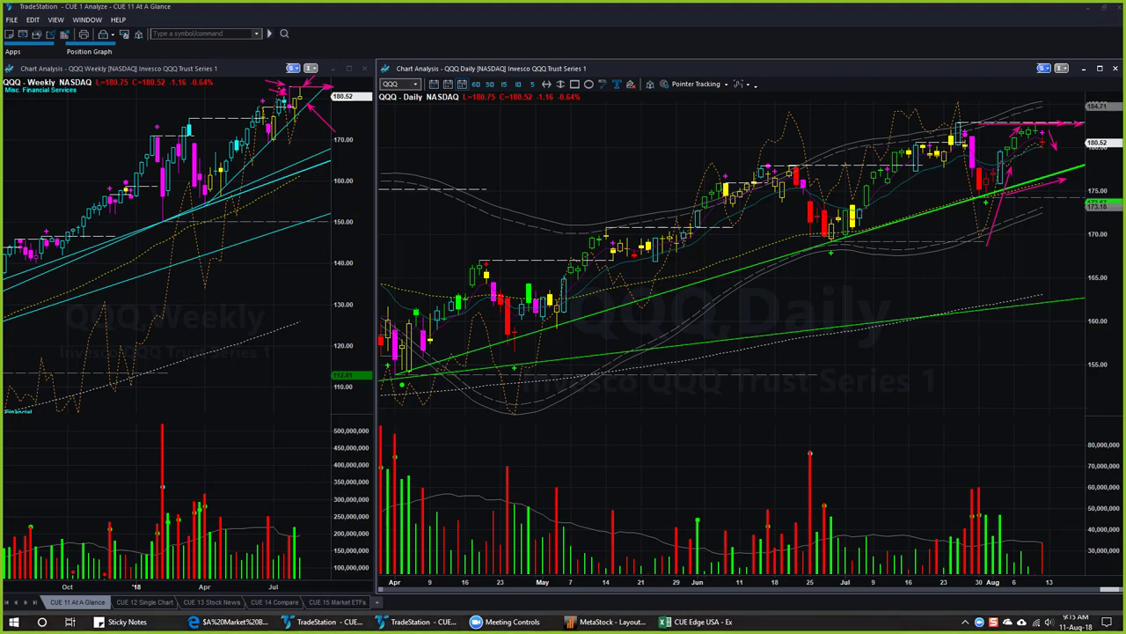
Load the symbol DIA and mark the weekly chart's last volume bar, latest price bar and falling dashed indicator with arrows
{"action": "type", "text": "DIA"}
{"action": "key", "text": "Return"}
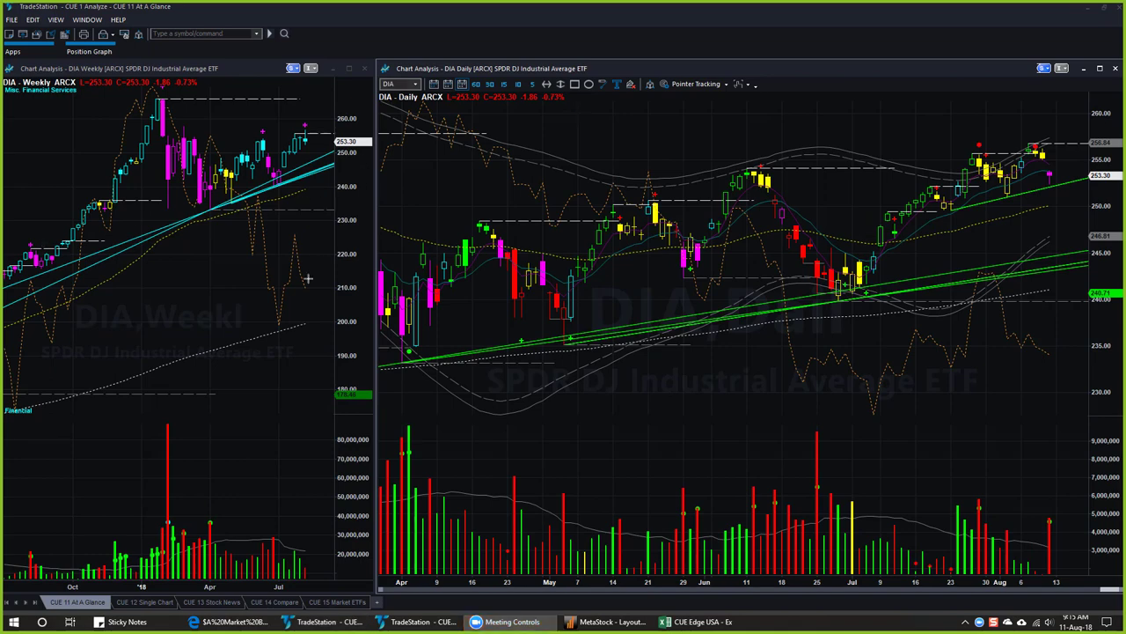
{"action": "left_click_drag", "start_coordinate": [323, 520], "coordinate": [305, 563]}
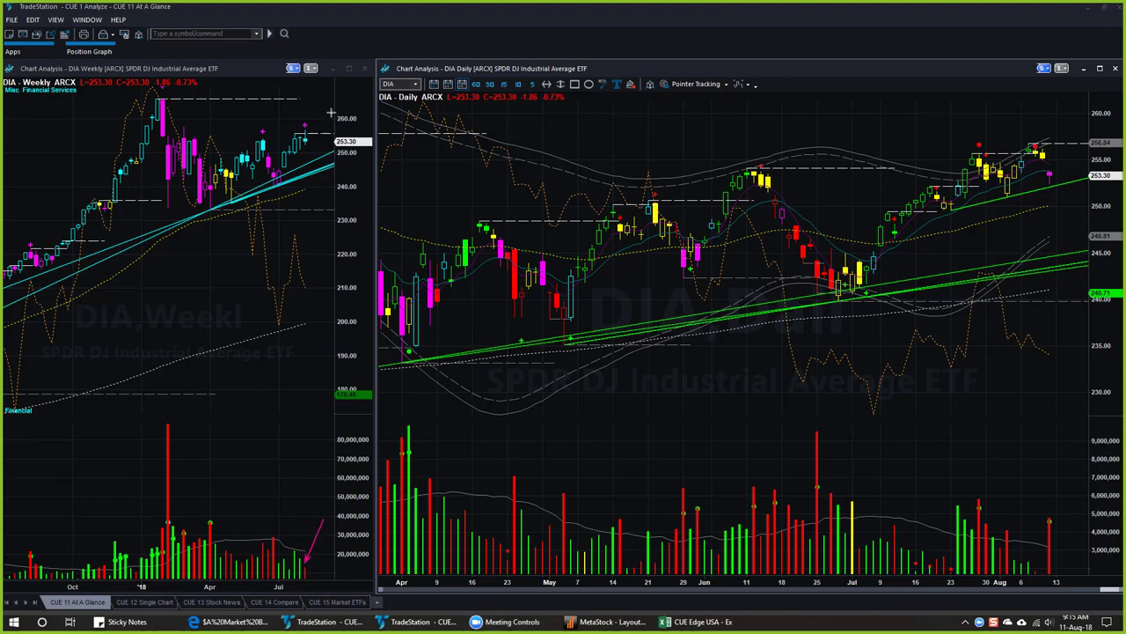
{"action": "left_click_drag", "start_coordinate": [327, 109], "coordinate": [311, 132]}
{"action": "left_click_drag", "start_coordinate": [264, 203], "coordinate": [322, 280]}
{"action": "left_click_drag", "start_coordinate": [266, 203], "coordinate": [322, 280]}
Mark the DIA daily chart's late July and August highs, breakout level and final drop with arrows
{"action": "left_click_drag", "start_coordinate": [1014, 216], "coordinate": [1033, 163]}
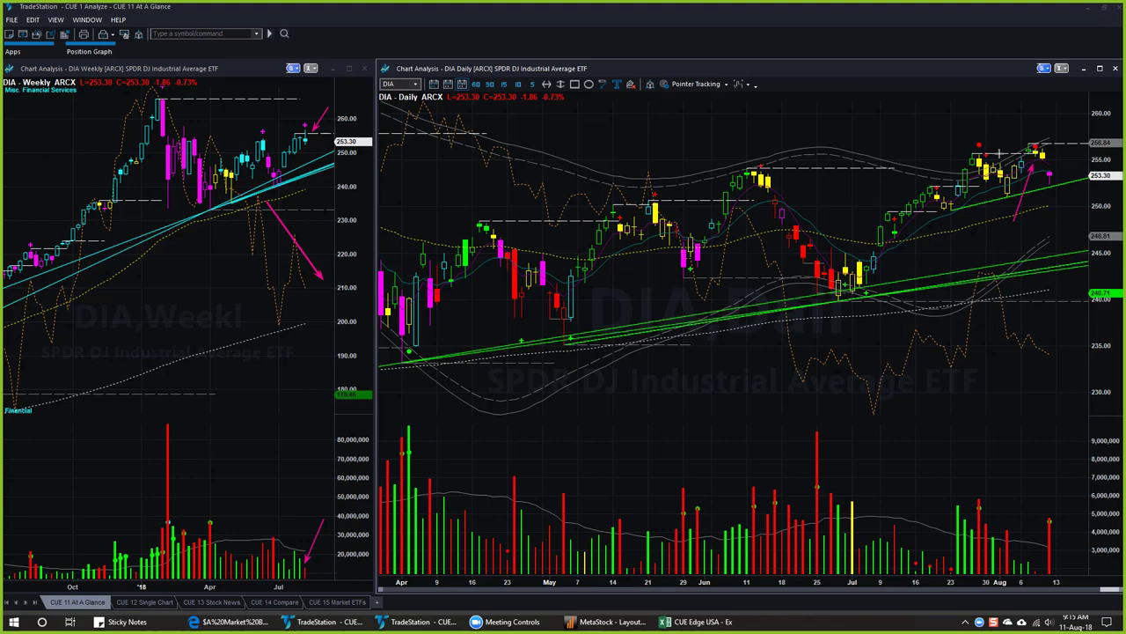
{"action": "left_click_drag", "start_coordinate": [999, 153], "coordinate": [1038, 152]}
{"action": "left_click_drag", "start_coordinate": [959, 120], "coordinate": [976, 138]}
{"action": "left_click_drag", "start_coordinate": [1027, 112], "coordinate": [1035, 139]}
{"action": "left_click_drag", "start_coordinate": [1037, 148], "coordinate": [1066, 179]}
{"action": "left_click_drag", "start_coordinate": [1056, 109], "coordinate": [1039, 139]}
Draw arrows along the DIA daily chart's short rising trendline and the horizontal level at the August highs
{"action": "left_click_drag", "start_coordinate": [1033, 197], "coordinate": [1081, 183]}
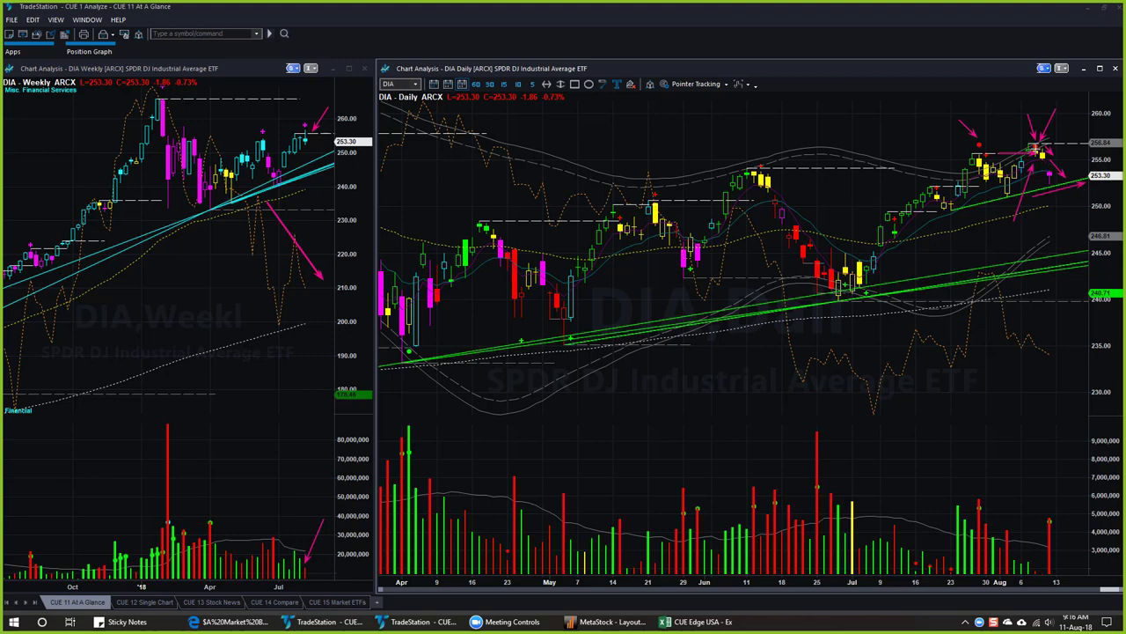
{"action": "left_click_drag", "start_coordinate": [1035, 147], "coordinate": [1101, 149]}
{"action": "left_click_drag", "start_coordinate": [1066, 194], "coordinate": [1098, 183]}
Clear the drawn arrows, bring up the IWM charts and point an arrow at the latest weekly bars
{"action": "key", "text": "e"}
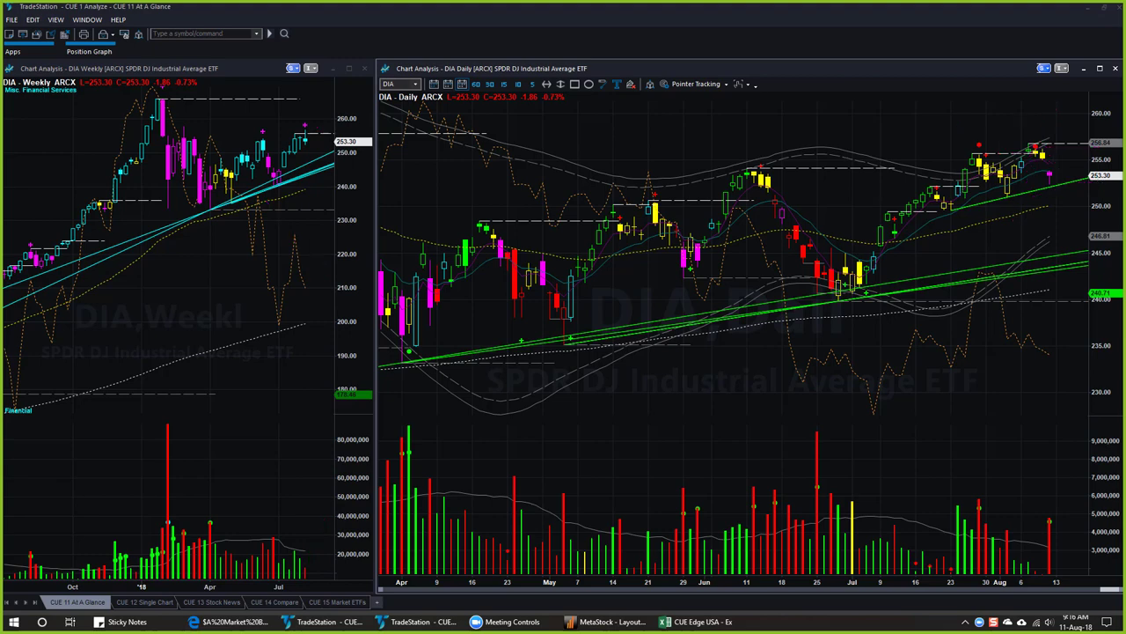
{"action": "key", "text": "Page_Down"}
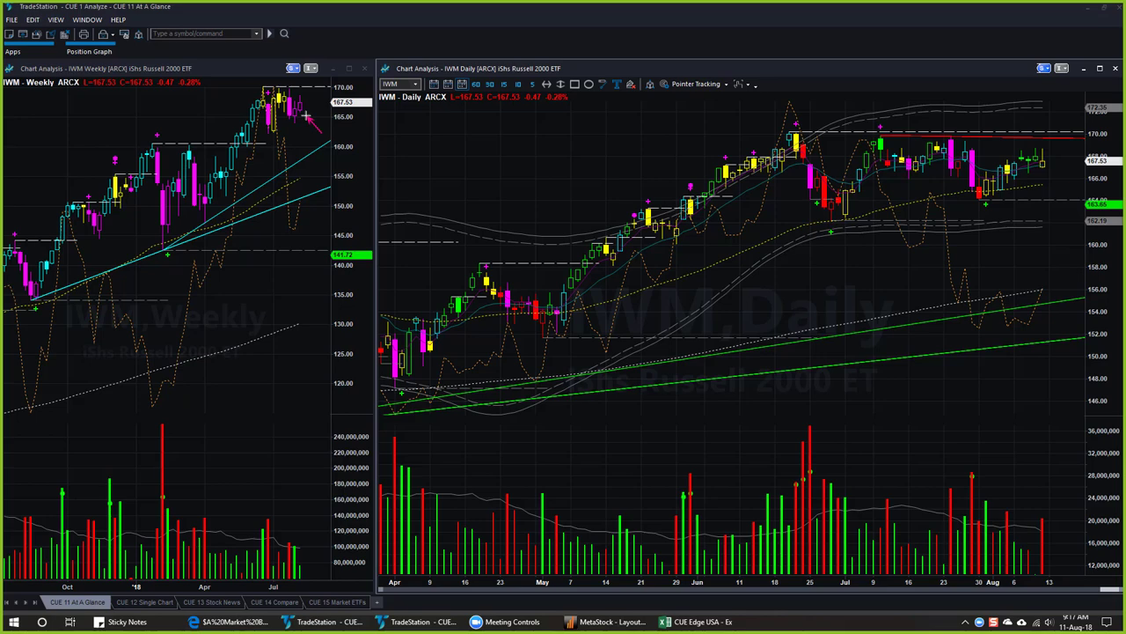
{"action": "left_click_drag", "start_coordinate": [318, 94], "coordinate": [304, 103]}
Mark the last few bars and recent highs on the IWM daily chart with arrows
{"action": "left_click_drag", "start_coordinate": [1070, 149], "coordinate": [1047, 161]}
{"action": "left_click_drag", "start_coordinate": [989, 122], "coordinate": [1019, 150]}
{"action": "mouse_move", "coordinate": [1048, 111]}
{"action": "left_mouse_down"}
{"action": "mouse_move", "coordinate": [1036, 142]}
{"action": "mouse_move", "coordinate": [1053, 135]}
{"action": "mouse_move", "coordinate": [1047, 150]}
{"action": "left_mouse_up"}
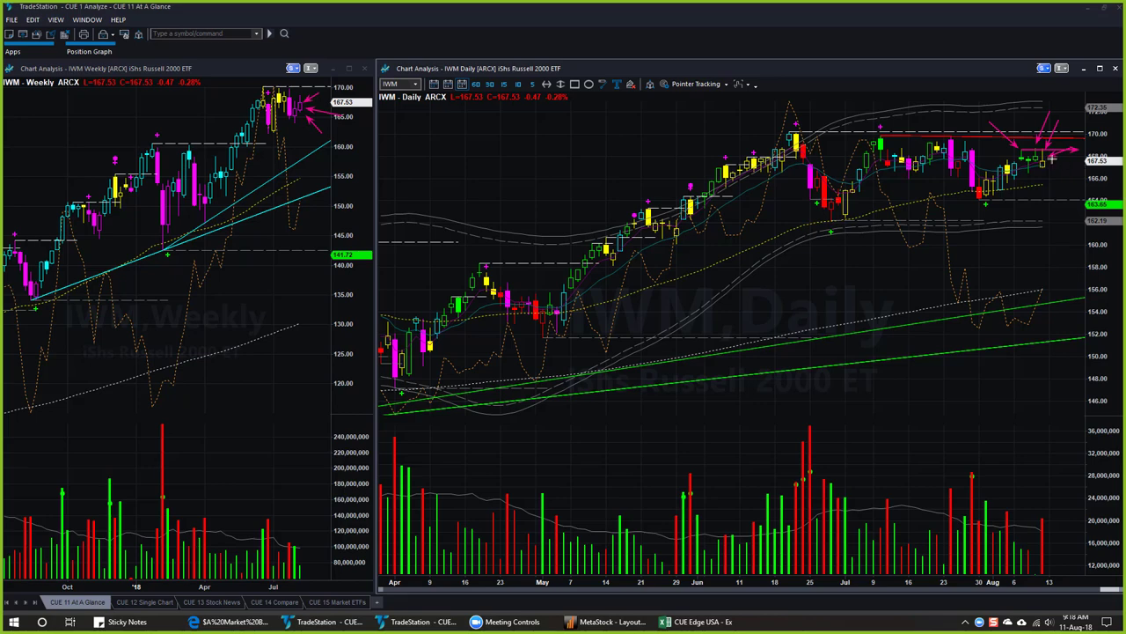
{"action": "left_click_drag", "start_coordinate": [1052, 157], "coordinate": [1063, 173]}
Show the Four Week Sector Performance chart in the browser, underline its title and point arrows at the legend entries and Information Technology bars
{"action": "left_click", "coordinate": [13, 352]}
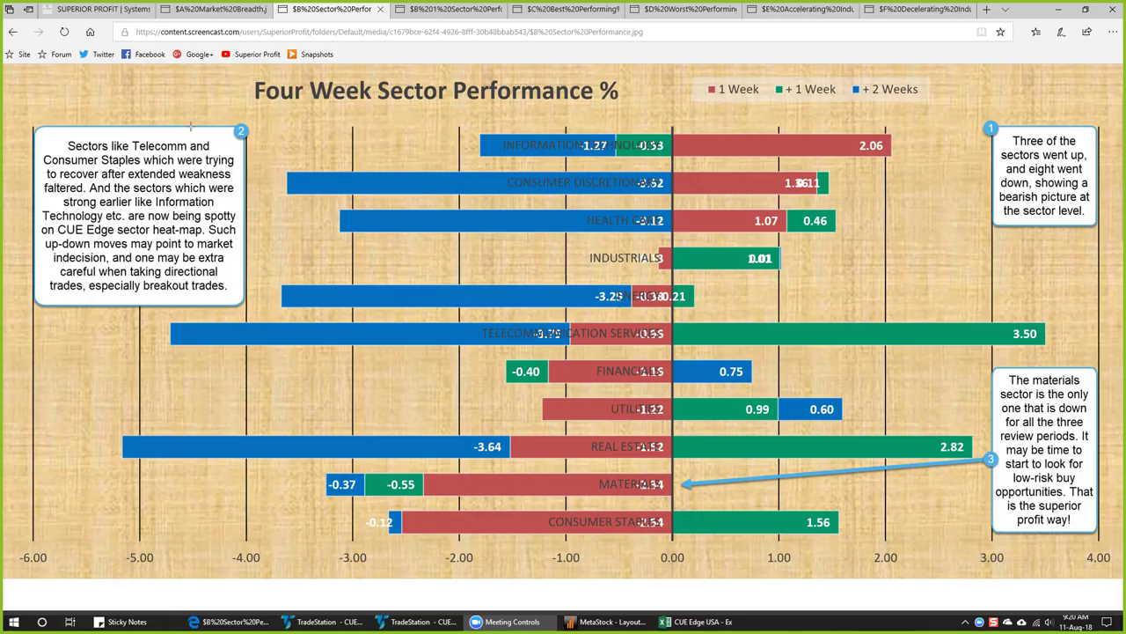
{"action": "left_click_drag", "start_coordinate": [303, 101], "coordinate": [500, 101]}
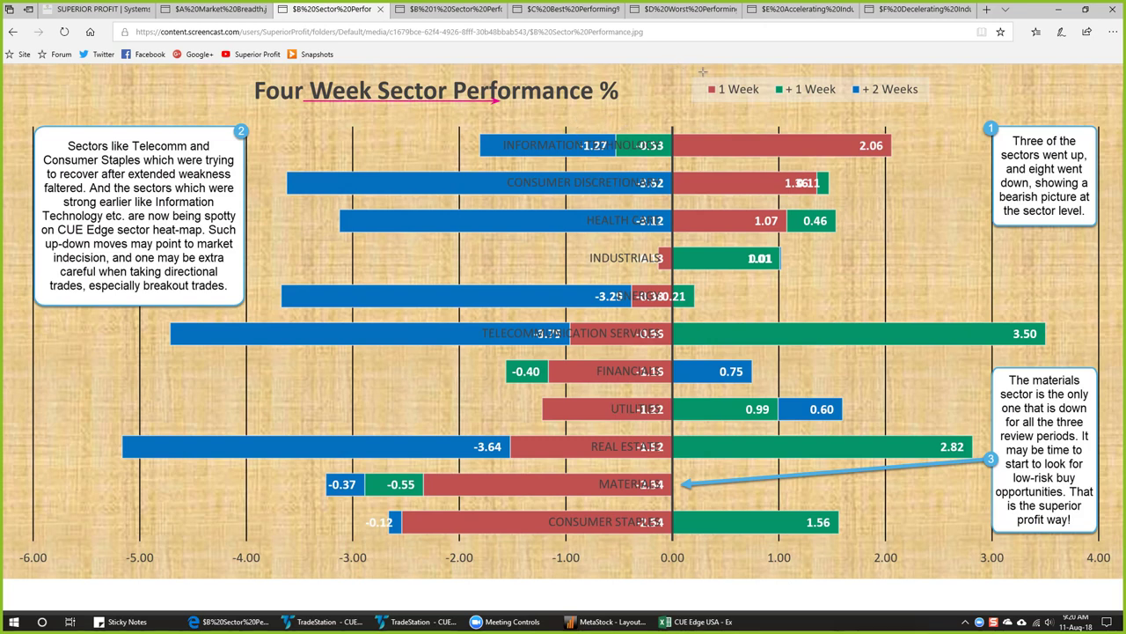
{"action": "mouse_move", "coordinate": [743, 63]}
{"action": "left_mouse_down"}
{"action": "mouse_move", "coordinate": [714, 118]}
{"action": "mouse_move", "coordinate": [745, 134]}
{"action": "left_mouse_up"}
{"action": "left_click_drag", "start_coordinate": [802, 69], "coordinate": [792, 85]}
{"action": "left_click_drag", "start_coordinate": [630, 113], "coordinate": [653, 135]}
{"action": "left_click_drag", "start_coordinate": [887, 74], "coordinate": [877, 86]}
Clear the drawn arrows and underline "Three of the" in the first callout note
{"action": "key", "text": "Escape"}
{"action": "left_click_drag", "start_coordinate": [1025, 148], "coordinate": [1075, 147]}
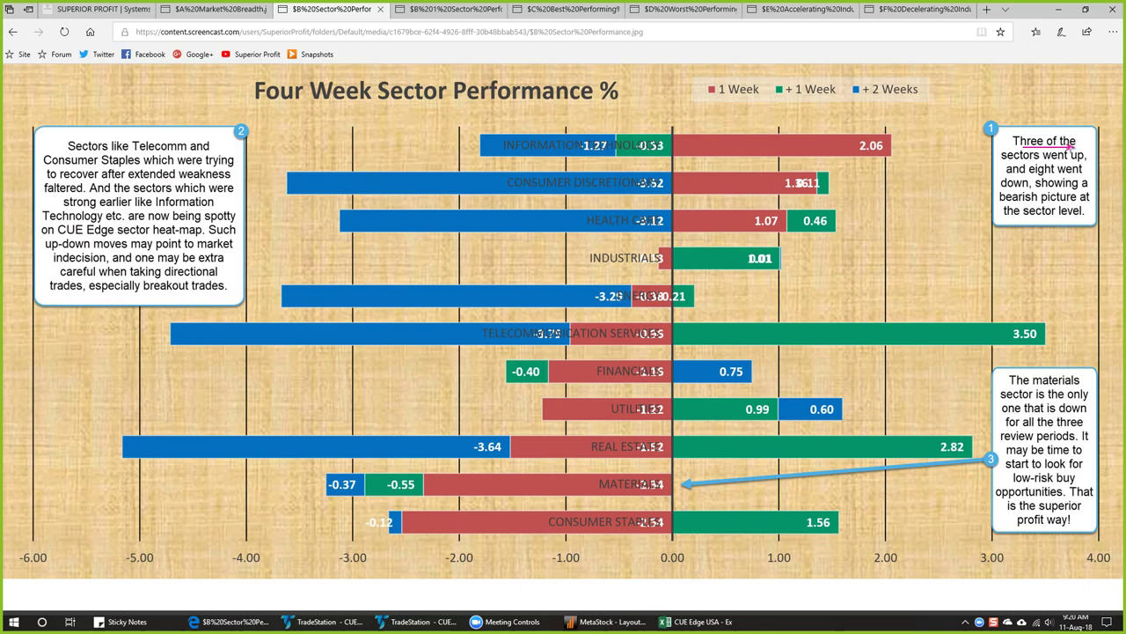
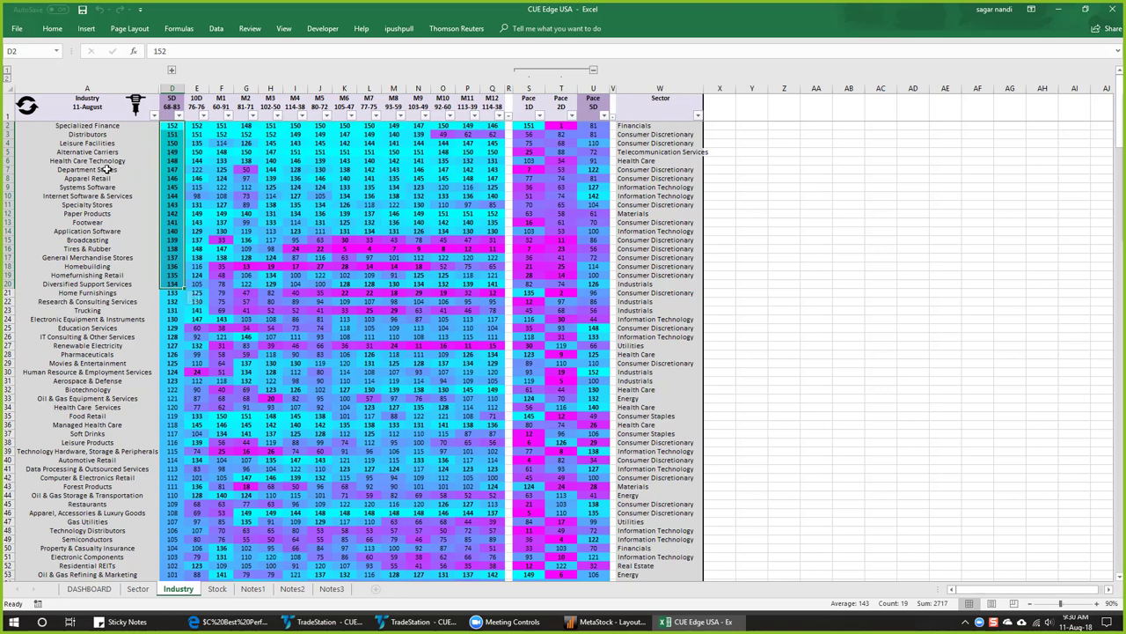
List the Alternative Carriers stocks from the CUE Edge USA workbook's Industry sheet and select the CTL row
{"action": "left_click", "coordinate": [7, 151]}
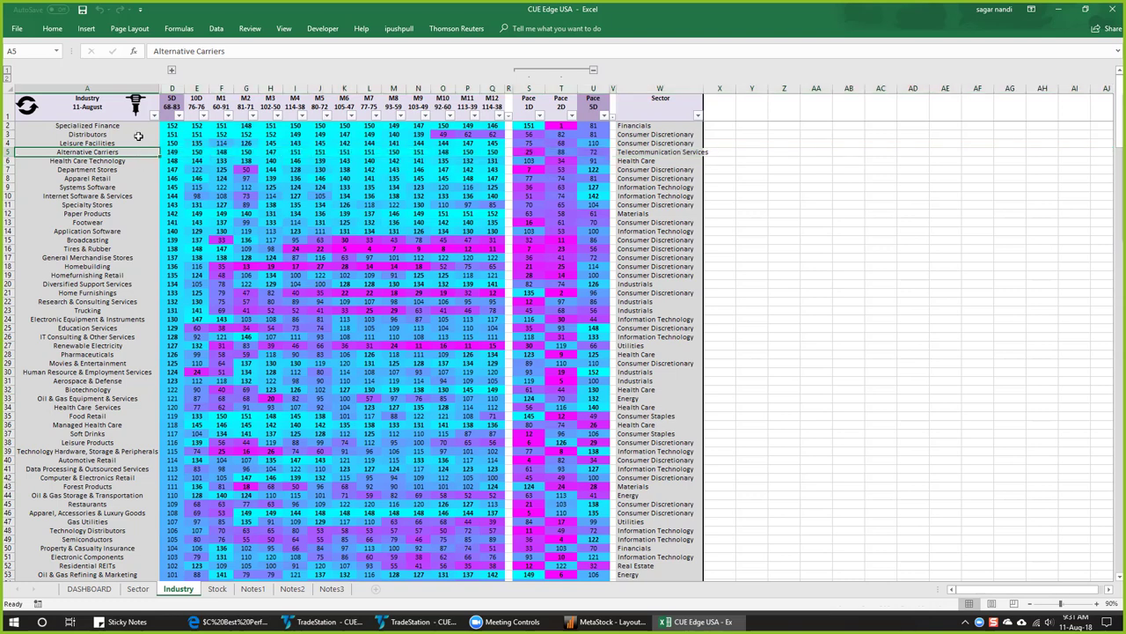
{"action": "left_click", "coordinate": [134, 106]}
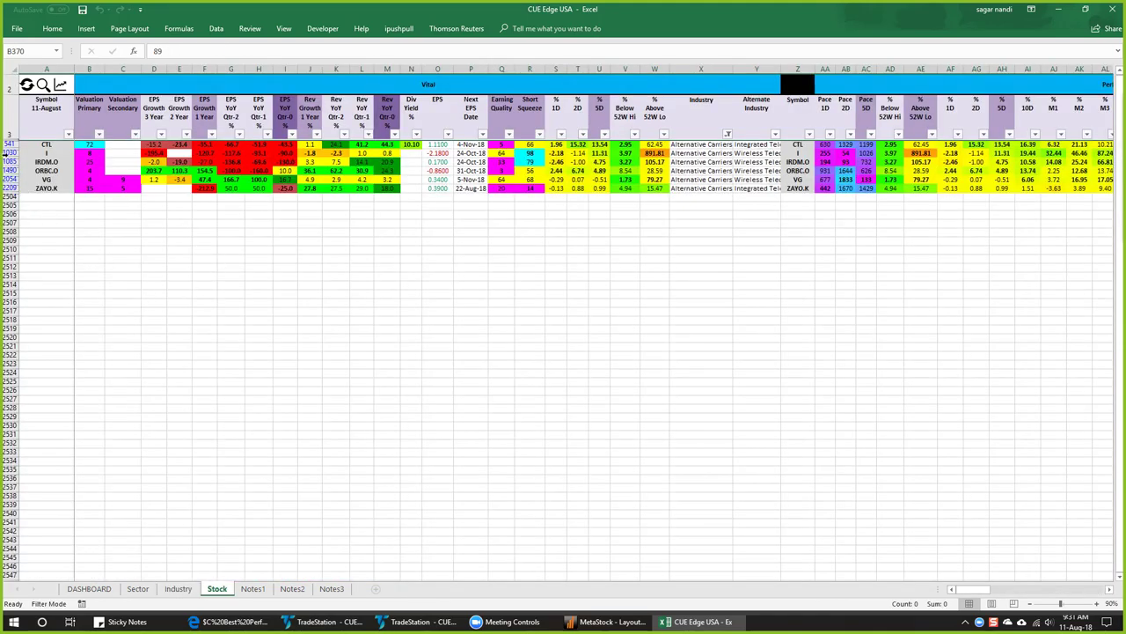
{"action": "left_click", "coordinate": [9, 144]}
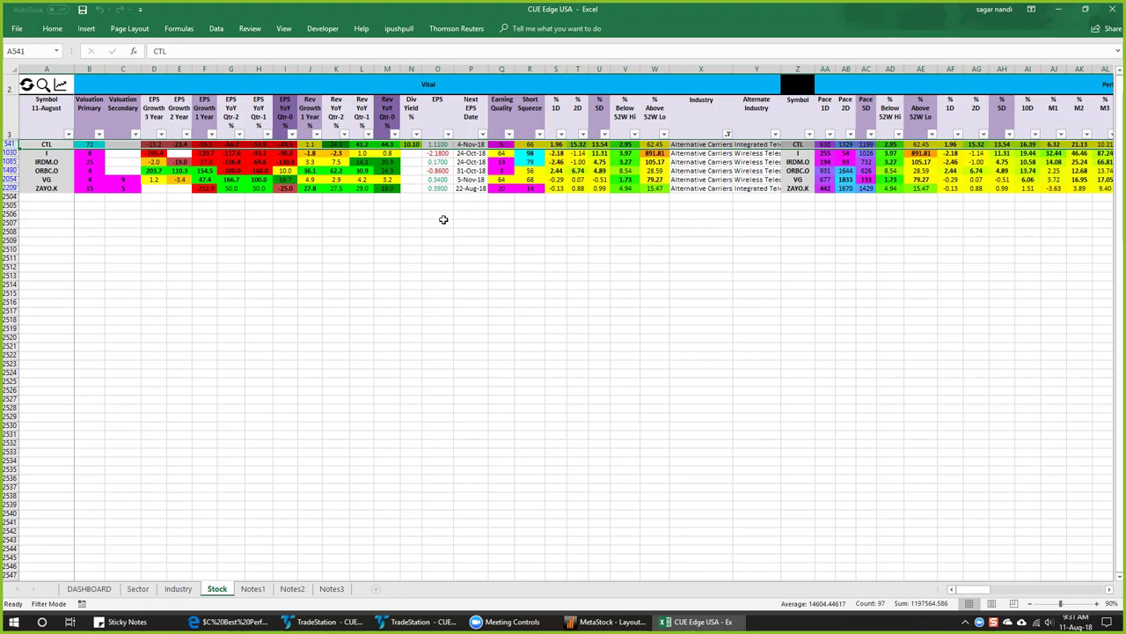
Switch to the CTL charts in TradeStation and mark the weekly breakout bar and the August daily gap up with arrows
{"action": "left_click", "coordinate": [321, 622]}
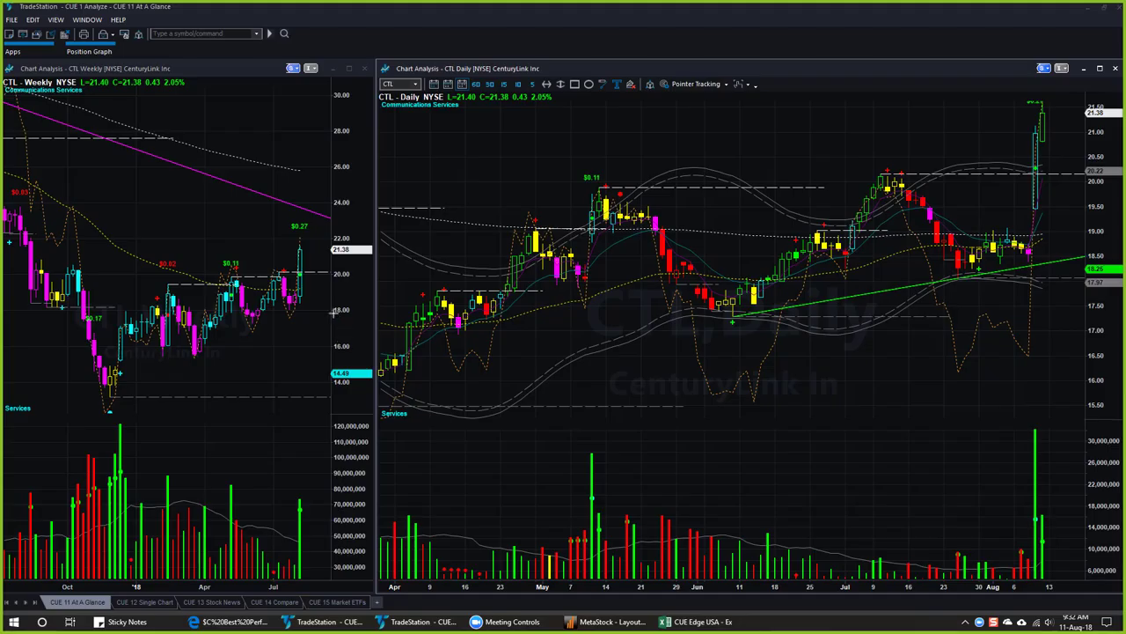
{"action": "left_click_drag", "start_coordinate": [335, 312], "coordinate": [305, 279]}
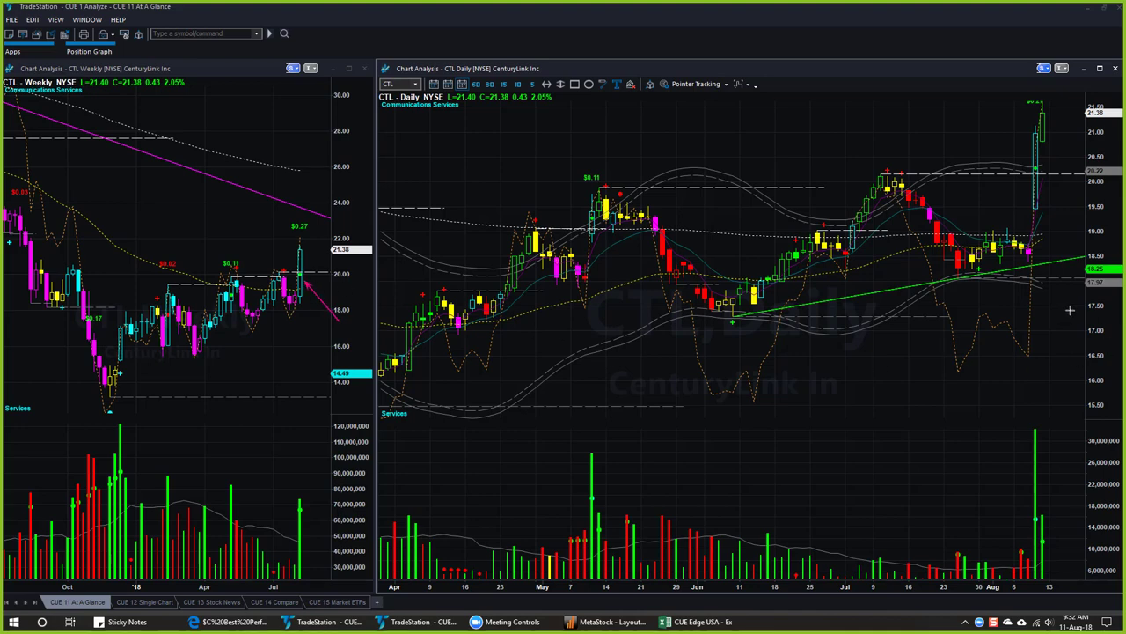
{"action": "left_click_drag", "start_coordinate": [1070, 310], "coordinate": [1036, 215]}
{"action": "left_click_drag", "start_coordinate": [1026, 207], "coordinate": [1027, 134]}
Open the CTL 5-minute single chart, point at its heading and mark the 8/9 opening gap and opening range with arrows
{"action": "left_click", "coordinate": [144, 602]}
{"action": "left_click_drag", "start_coordinate": [39, 129], "coordinate": [31, 88]}
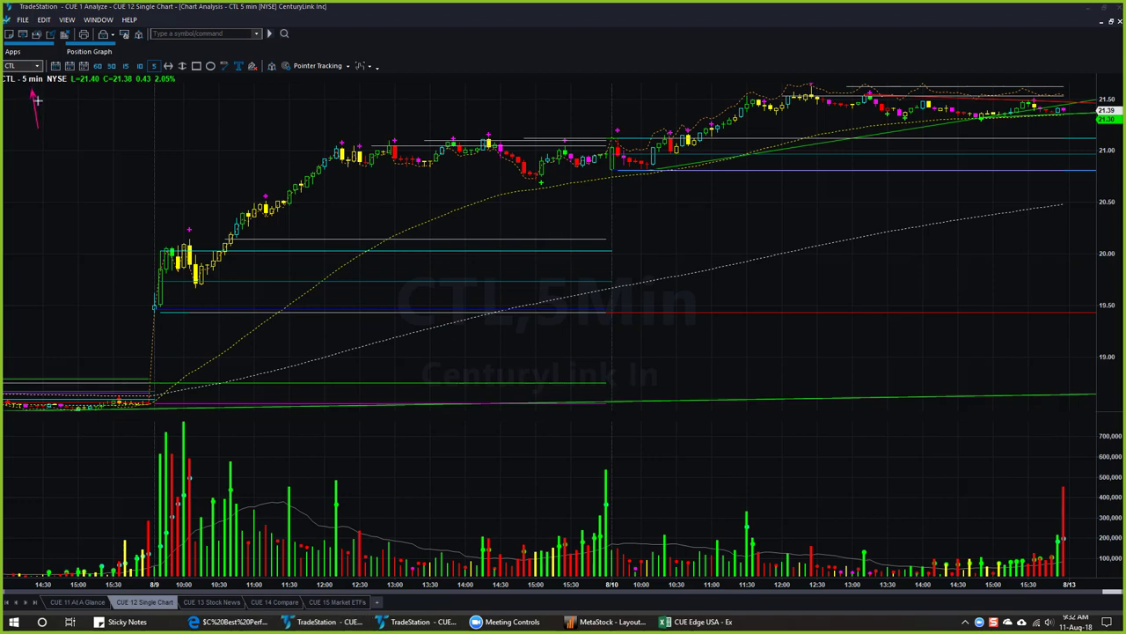
{"action": "left_click_drag", "start_coordinate": [99, 340], "coordinate": [149, 311]}
{"action": "left_click_drag", "start_coordinate": [134, 368], "coordinate": [148, 380]}
{"action": "left_click_drag", "start_coordinate": [115, 227], "coordinate": [157, 247]}
{"action": "left_click_drag", "start_coordinate": [105, 312], "coordinate": [156, 310]}
{"action": "left_click_drag", "start_coordinate": [150, 215], "coordinate": [163, 247]}
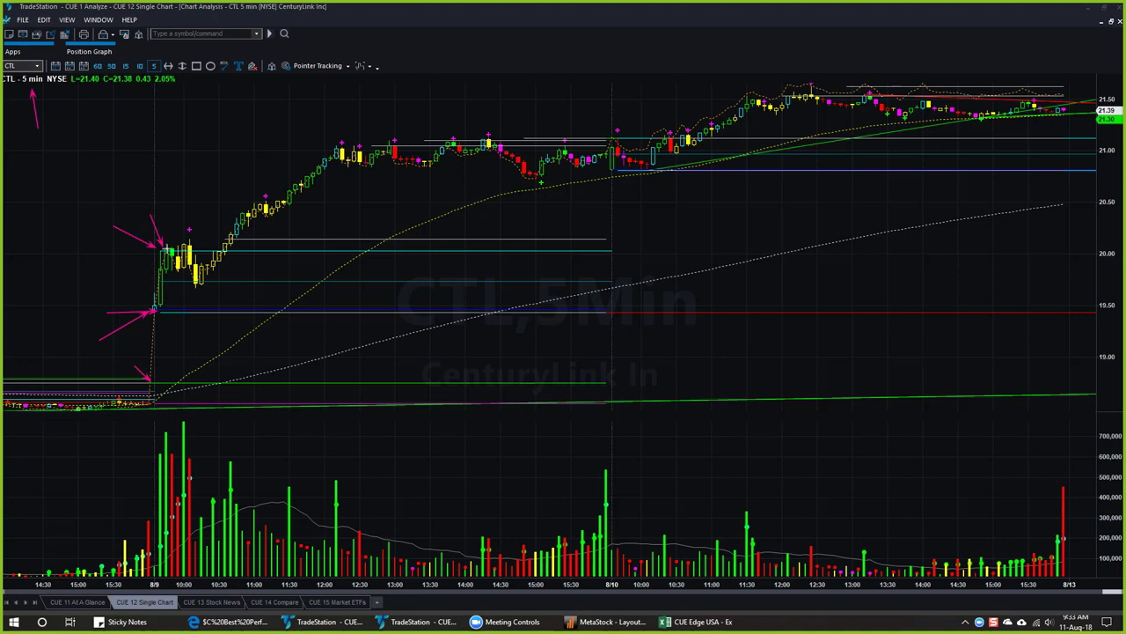
Draw arrows along CTL's 8/9 opening range high and low and the resistance just above 21.00, and mark the upward moves on both days
{"action": "left_click_drag", "start_coordinate": [167, 248], "coordinate": [410, 250]}
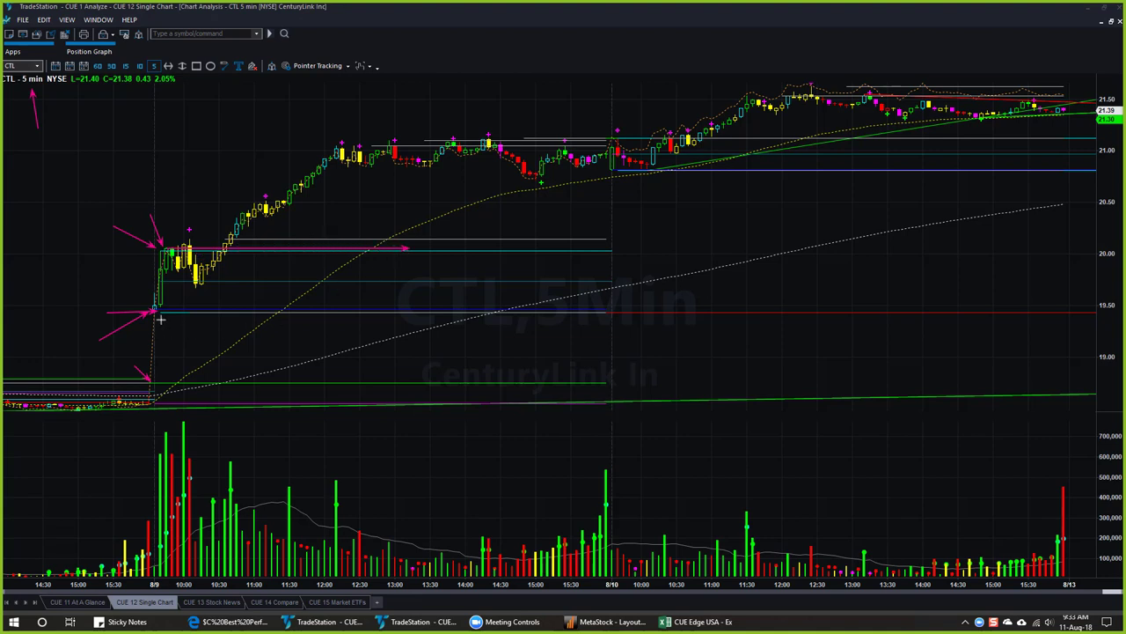
{"action": "left_click_drag", "start_coordinate": [162, 318], "coordinate": [345, 326]}
{"action": "left_click_drag", "start_coordinate": [373, 146], "coordinate": [484, 145]}
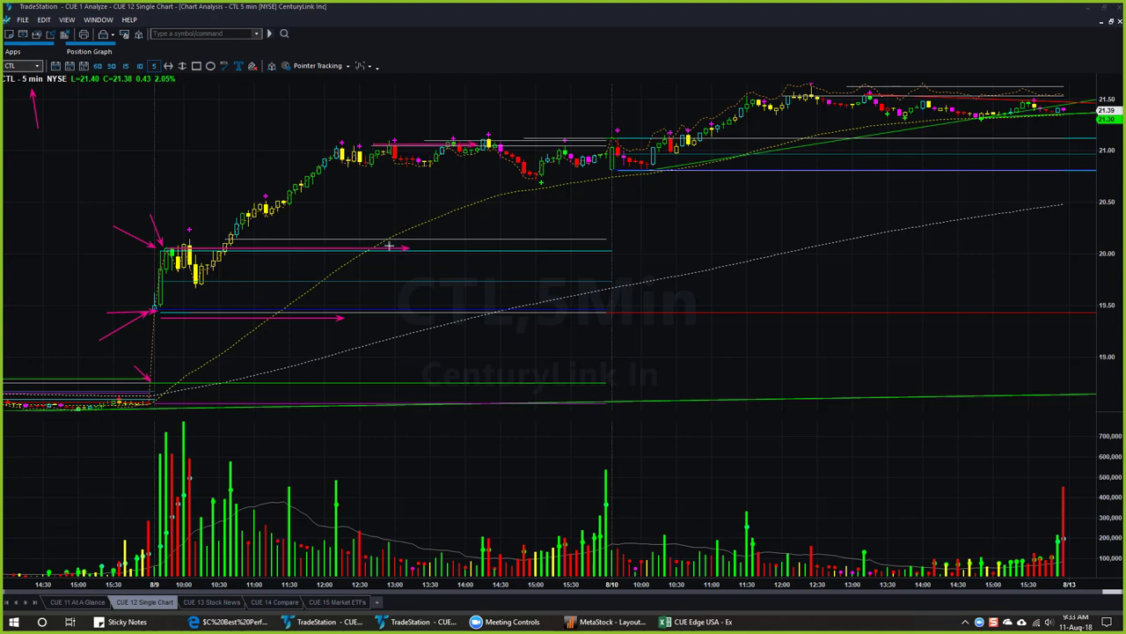
{"action": "left_click_drag", "start_coordinate": [375, 299], "coordinate": [378, 165]}
{"action": "left_click_drag", "start_coordinate": [624, 187], "coordinate": [800, 108]}
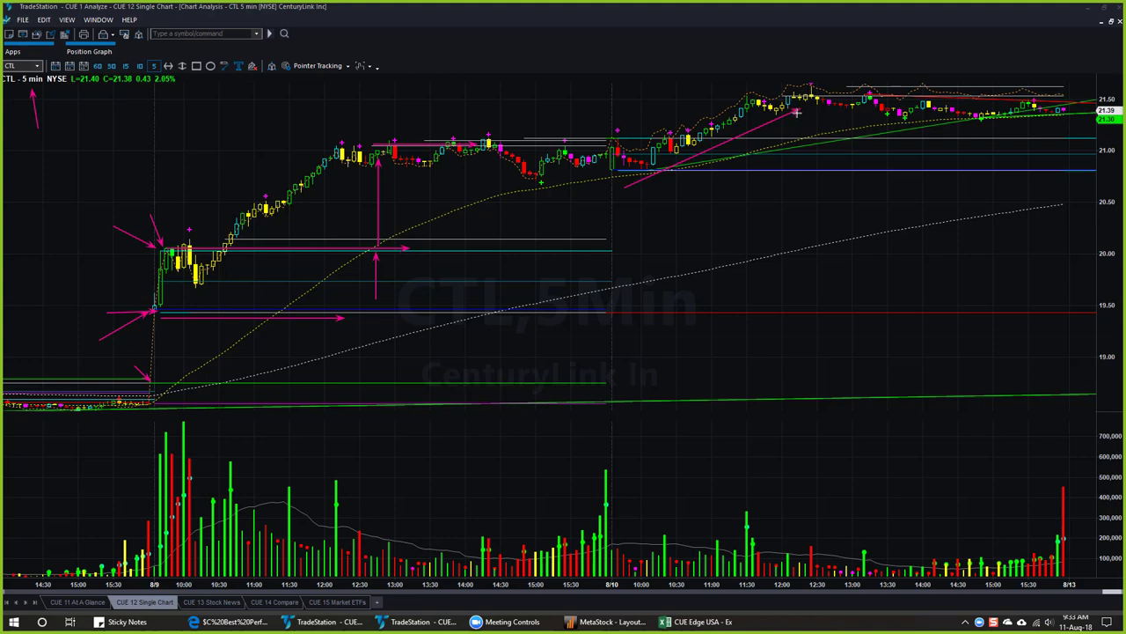
Return to CTL's weekly and daily charts and inspect the 11/28/17 daily low, the 12/01/17 weekly bar and the early-December daily bar
{"action": "key", "text": "alt+Tab"}
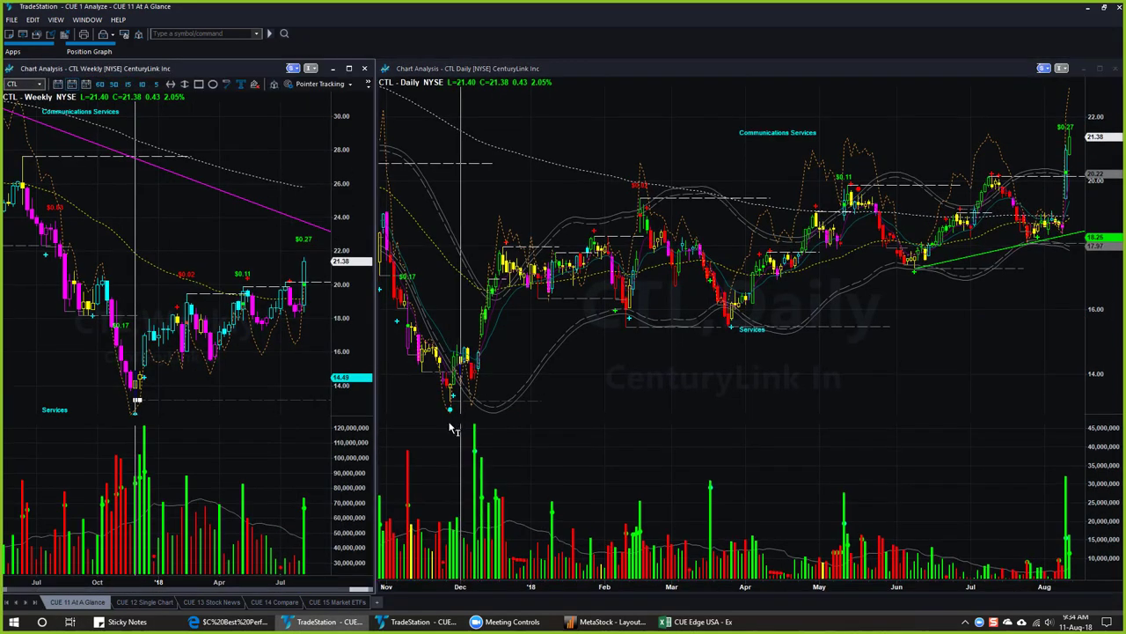
{"action": "left_click", "coordinate": [449, 429]}
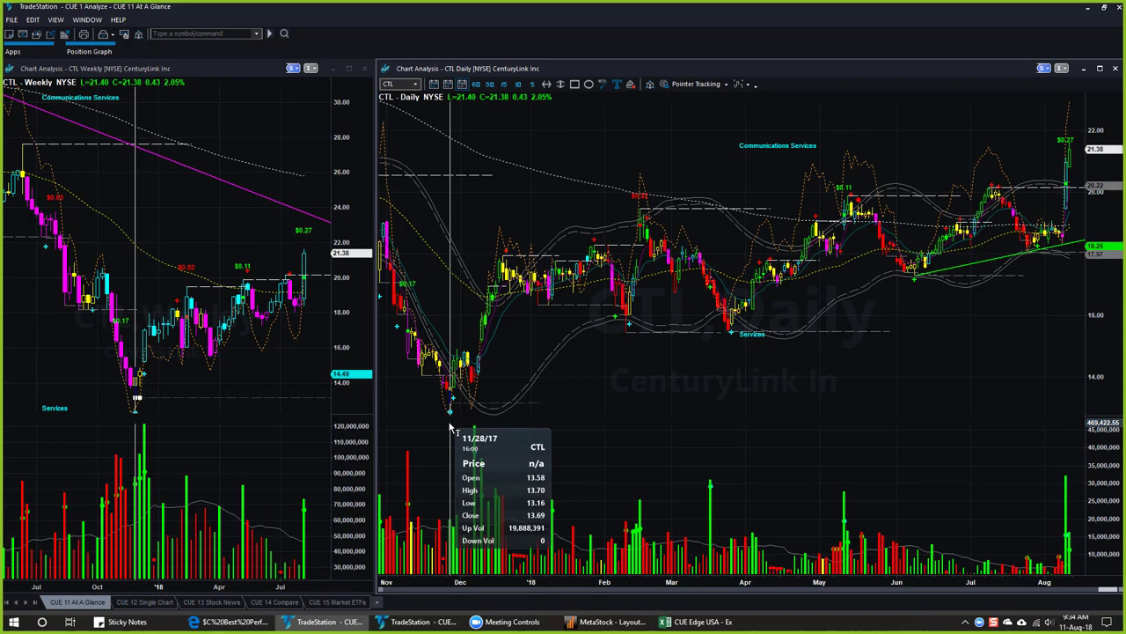
{"action": "left_click", "coordinate": [136, 352]}
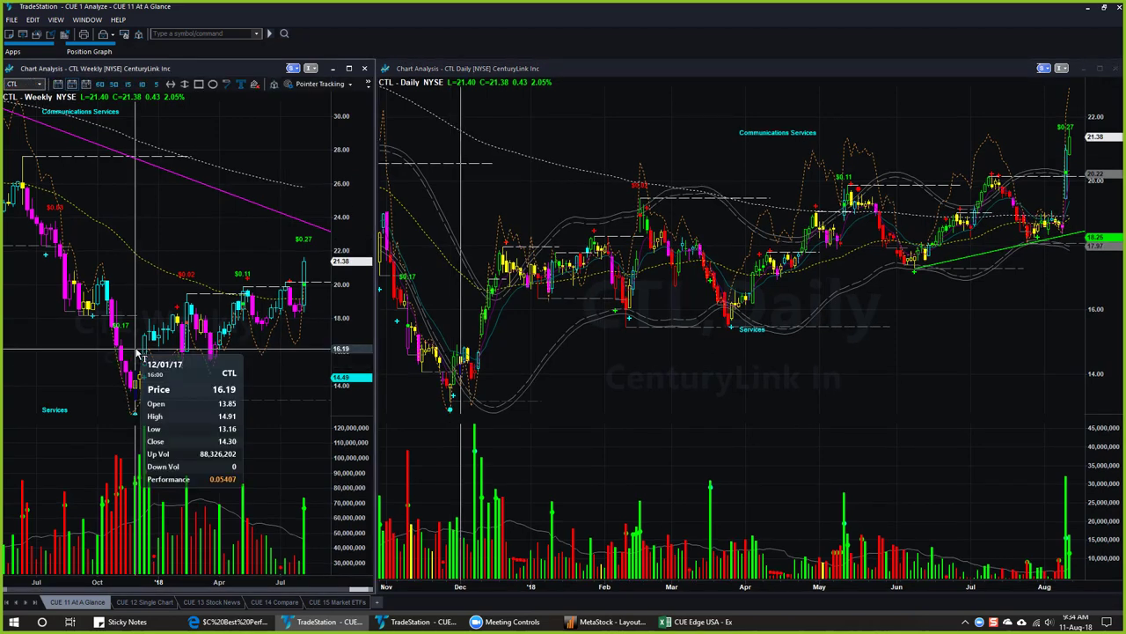
{"action": "left_click", "coordinate": [481, 398]}
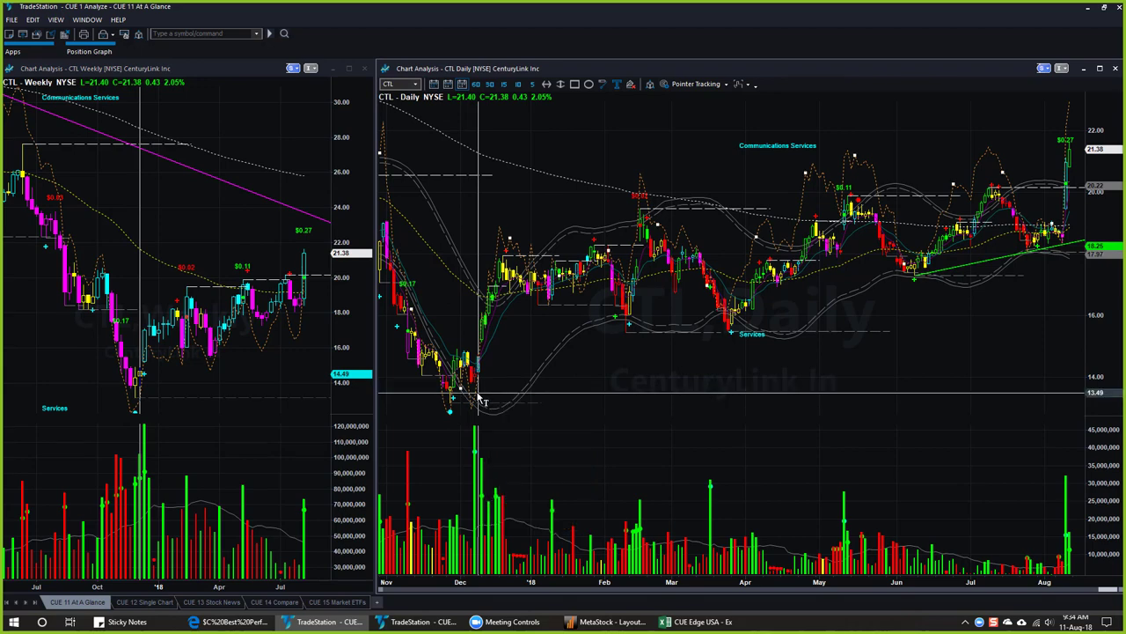
{"action": "mouse_move", "coordinate": [480, 426]}
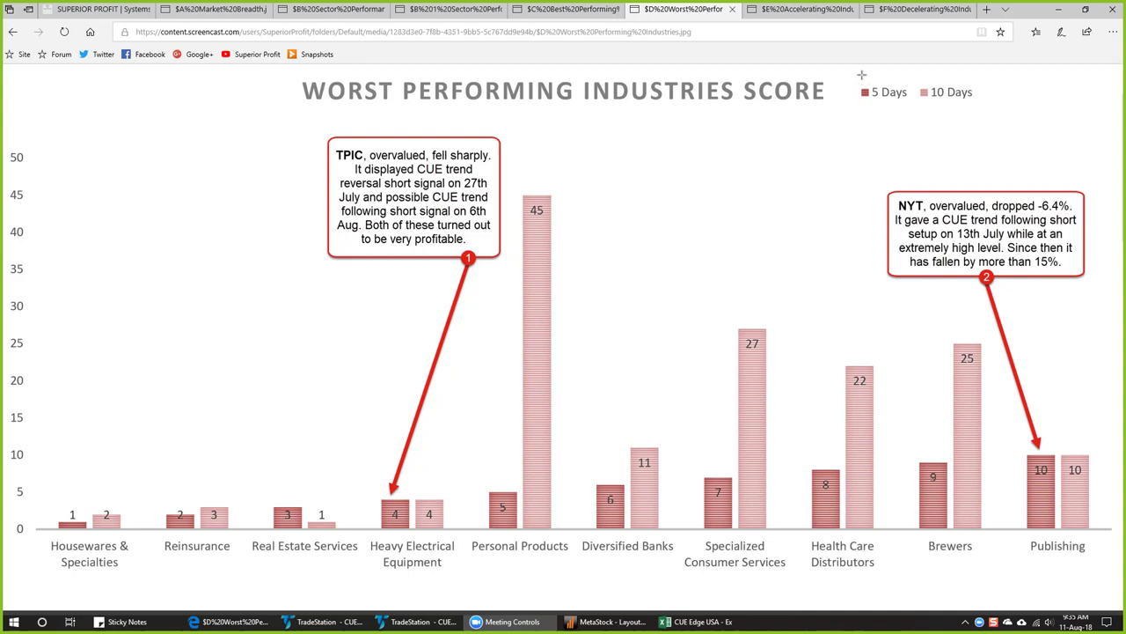
On the Worst Performing Industries chart, mark both legend entries and the 10-day bars of Housewares & Specialties, Reinsurance and Personal Products with arrows
{"action": "left_click_drag", "start_coordinate": [862, 75], "coordinate": [877, 85]}
{"action": "left_click_drag", "start_coordinate": [973, 65], "coordinate": [951, 80]}
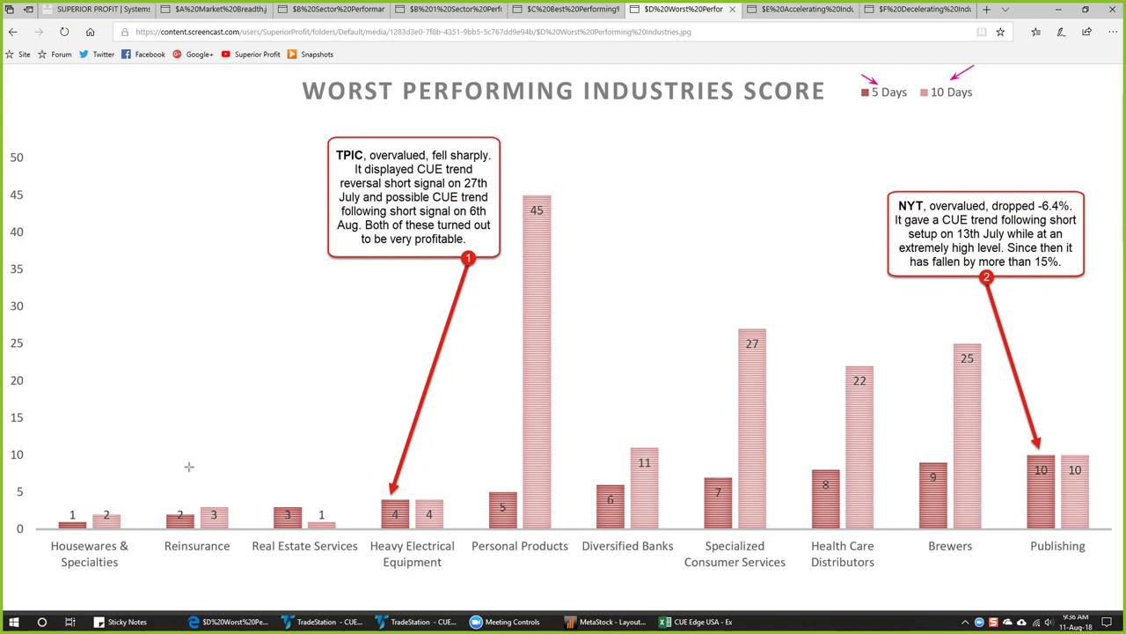
{"action": "left_click_drag", "start_coordinate": [132, 469], "coordinate": [124, 478]}
{"action": "left_click_drag", "start_coordinate": [230, 463], "coordinate": [218, 498]}
{"action": "left_click_drag", "start_coordinate": [580, 138], "coordinate": [540, 186]}
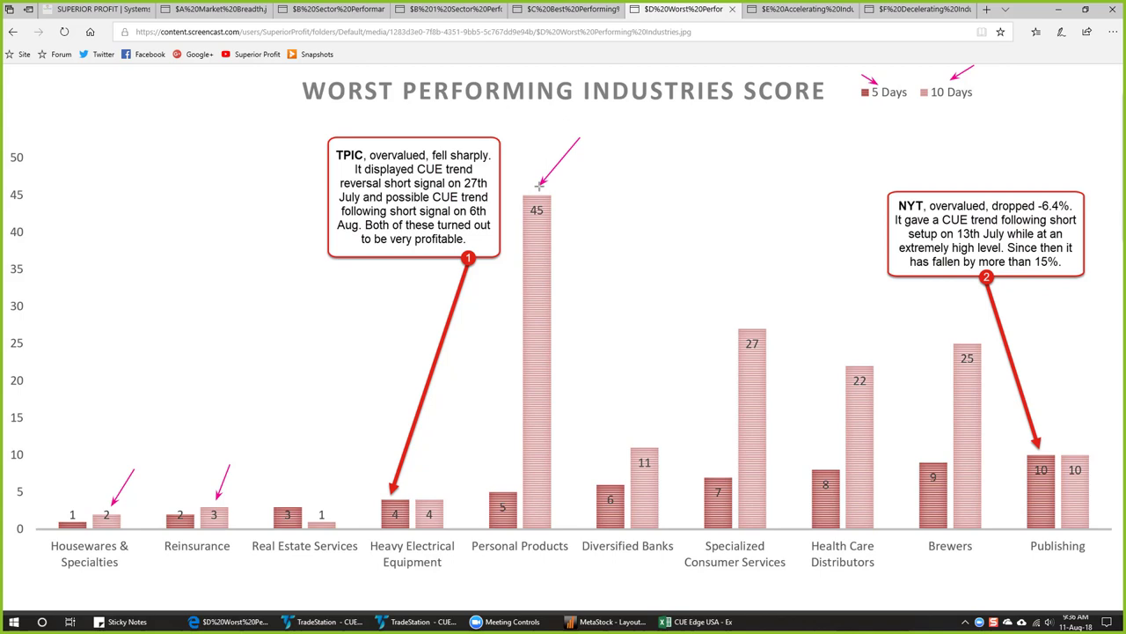
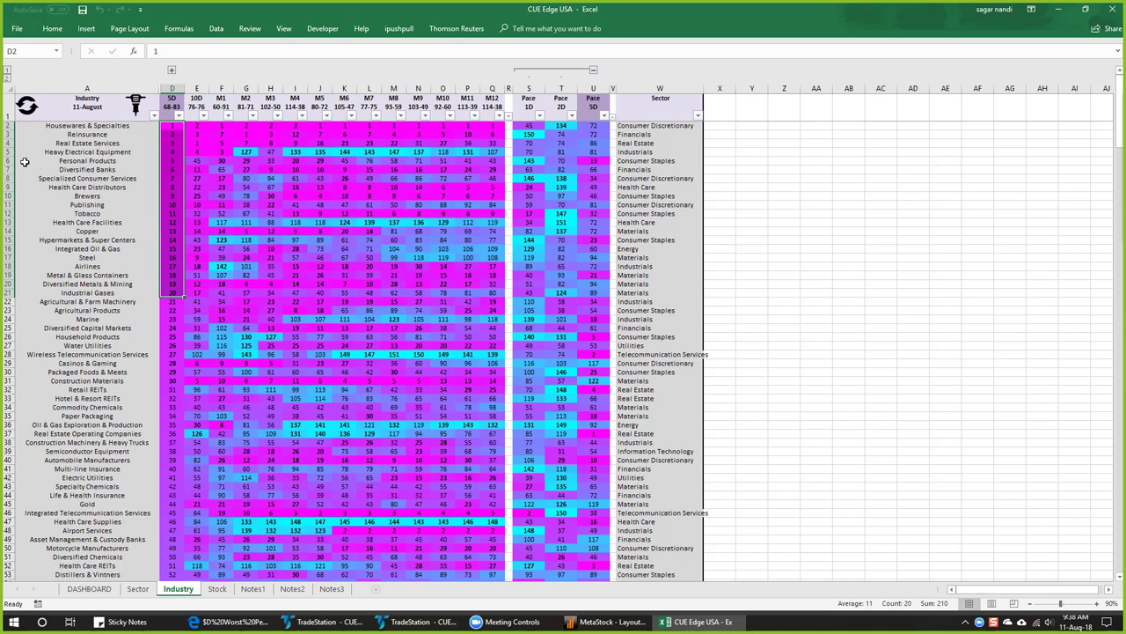
List the Heavy Electrical Equipment stocks from the CUE Edge USA workbook's Industry sheet and switch to the TPIC charts in TradeStation
{"action": "left_click", "coordinate": [8, 152]}
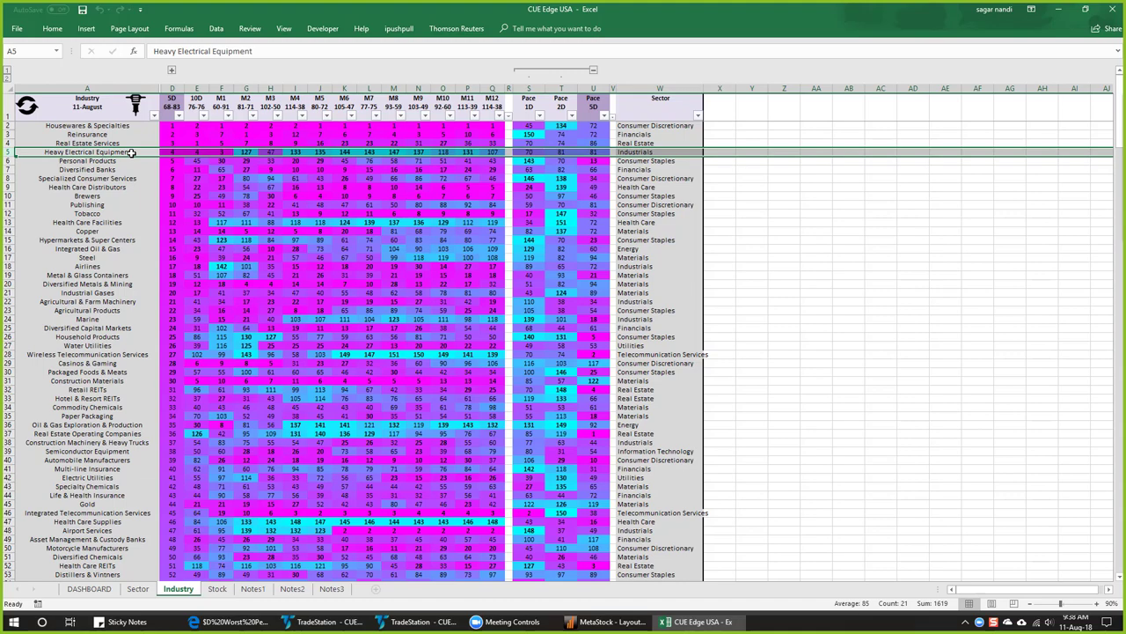
{"action": "left_click", "coordinate": [135, 106]}
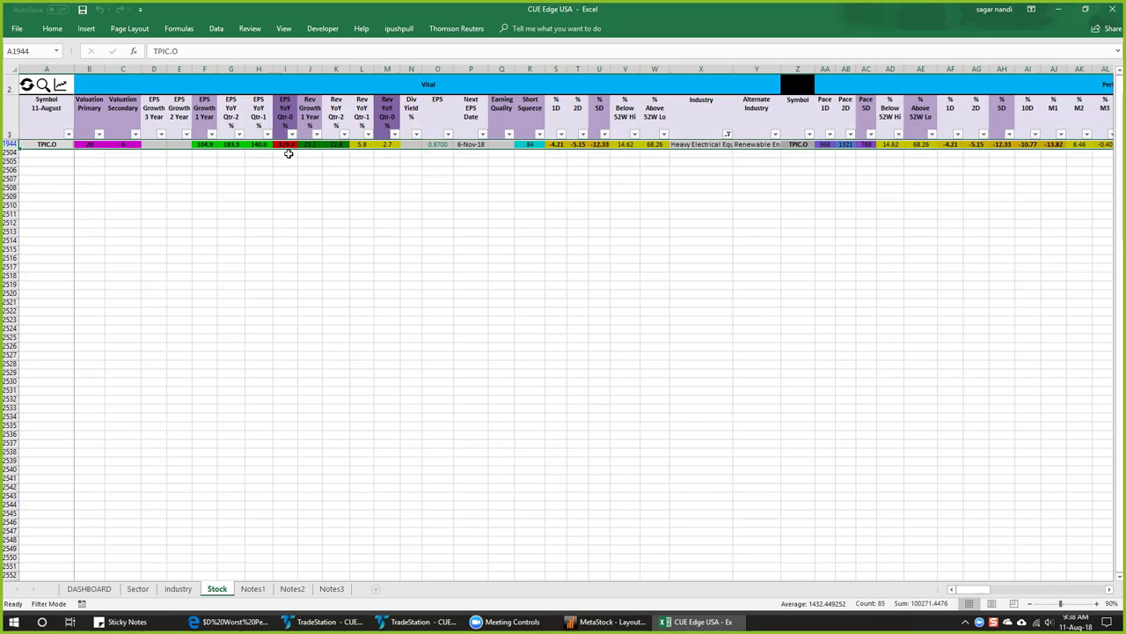
{"action": "key", "text": "alt+Tab"}
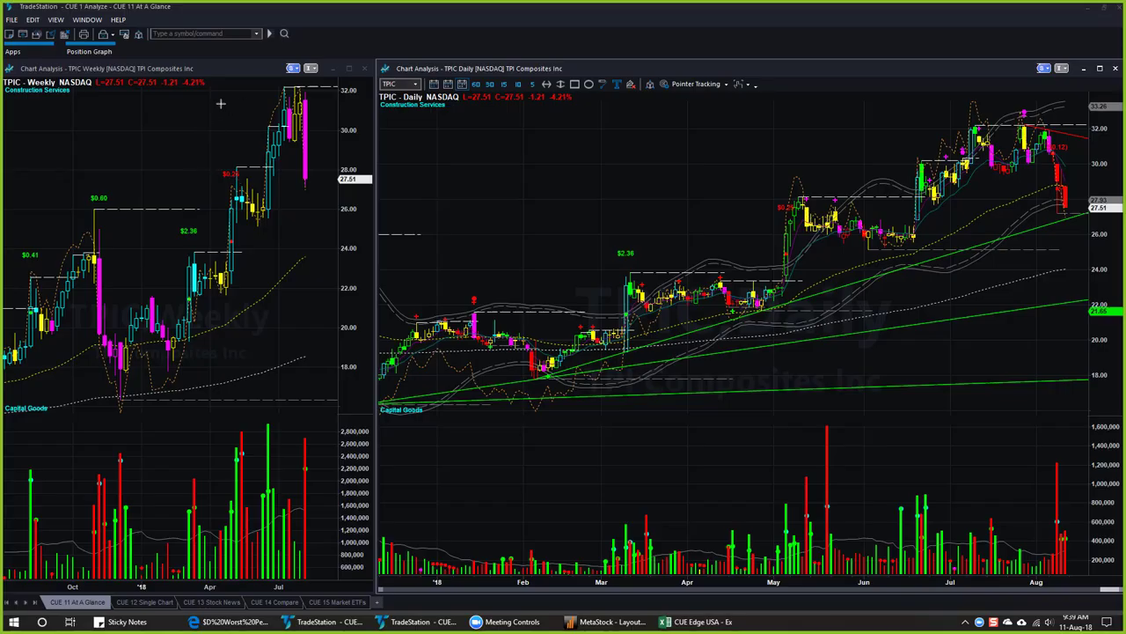
Mark TPIC's weekly top and late-July daily high with arrows, and draw a horizontal arrow just below 31.00 on the daily chart
{"action": "left_click_drag", "start_coordinate": [245, 88], "coordinate": [304, 89]}
{"action": "left_click_drag", "start_coordinate": [1006, 85], "coordinate": [1021, 105]}
{"action": "left_click_drag", "start_coordinate": [1055, 90], "coordinate": [1031, 109]}
{"action": "left_click_drag", "start_coordinate": [1054, 147], "coordinate": [1104, 150]}
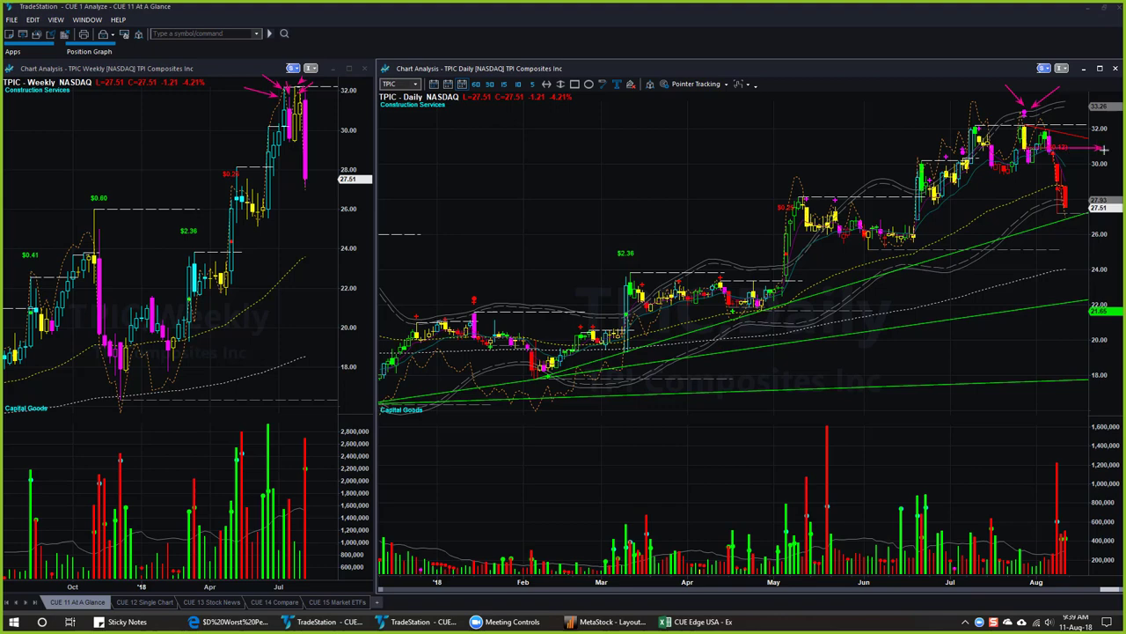
Draw arrows on TPIC's daily chart along the late-July high, the August low near 27.50, the lower August high and the descending trendline
{"action": "left_click_drag", "start_coordinate": [1026, 118], "coordinate": [1093, 120]}
{"action": "mouse_move", "coordinate": [1045, 169]}
{"action": "left_mouse_down"}
{"action": "mouse_move", "coordinate": [1053, 214]}
{"action": "mouse_move", "coordinate": [1113, 217]}
{"action": "left_mouse_up"}
{"action": "left_click_drag", "start_coordinate": [1089, 95], "coordinate": [1055, 133]}
{"action": "left_click_drag", "start_coordinate": [1032, 125], "coordinate": [1091, 133]}
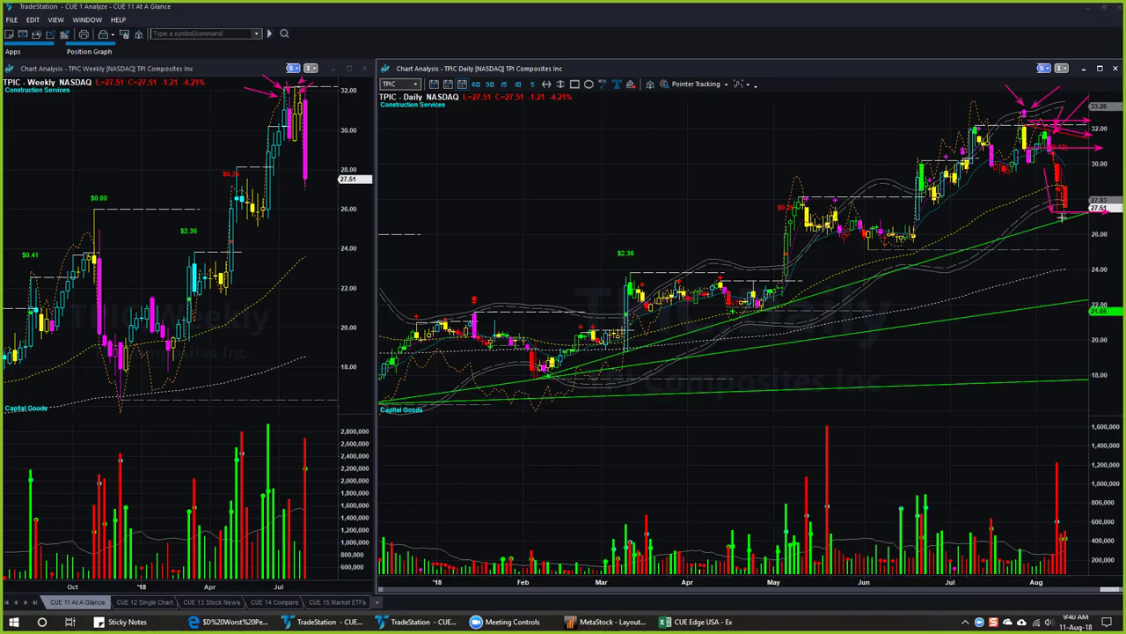
Switch to the Accelerating Industries chart and mark the 5-day and 10-day bars of Human Resource, Advertising and Financial Exchanges with arrows
{"action": "key", "text": "alt+Tab"}
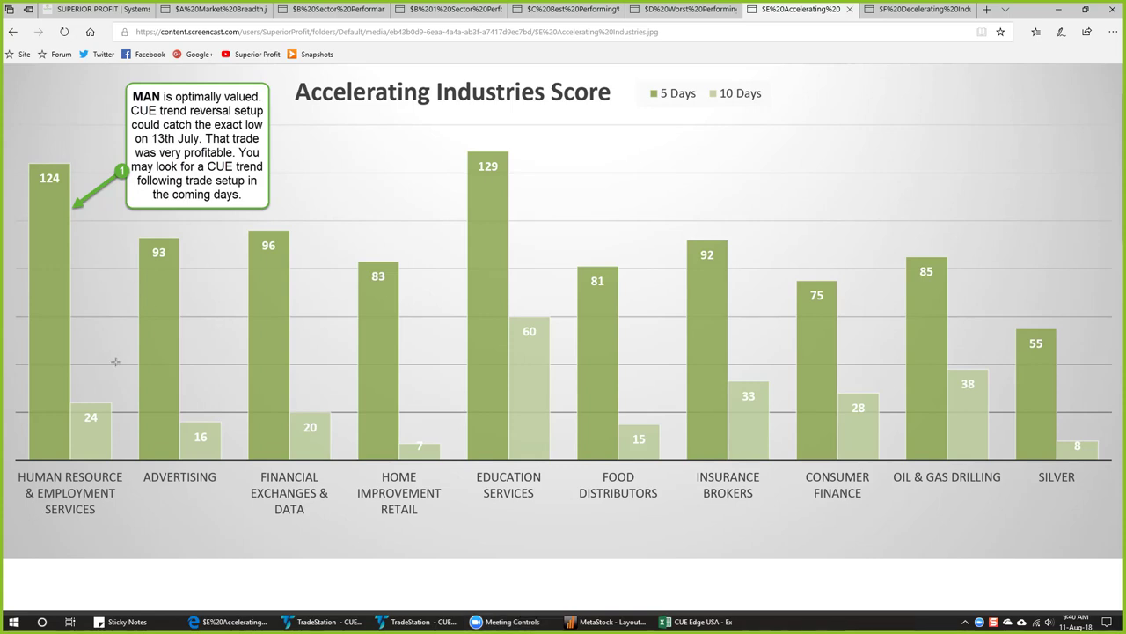
{"action": "left_click_drag", "start_coordinate": [115, 361], "coordinate": [95, 396]}
{"action": "left_click_drag", "start_coordinate": [218, 382], "coordinate": [208, 403]}
{"action": "left_click_drag", "start_coordinate": [331, 382], "coordinate": [315, 406]}
{"action": "left_click_drag", "start_coordinate": [291, 203], "coordinate": [277, 222]}
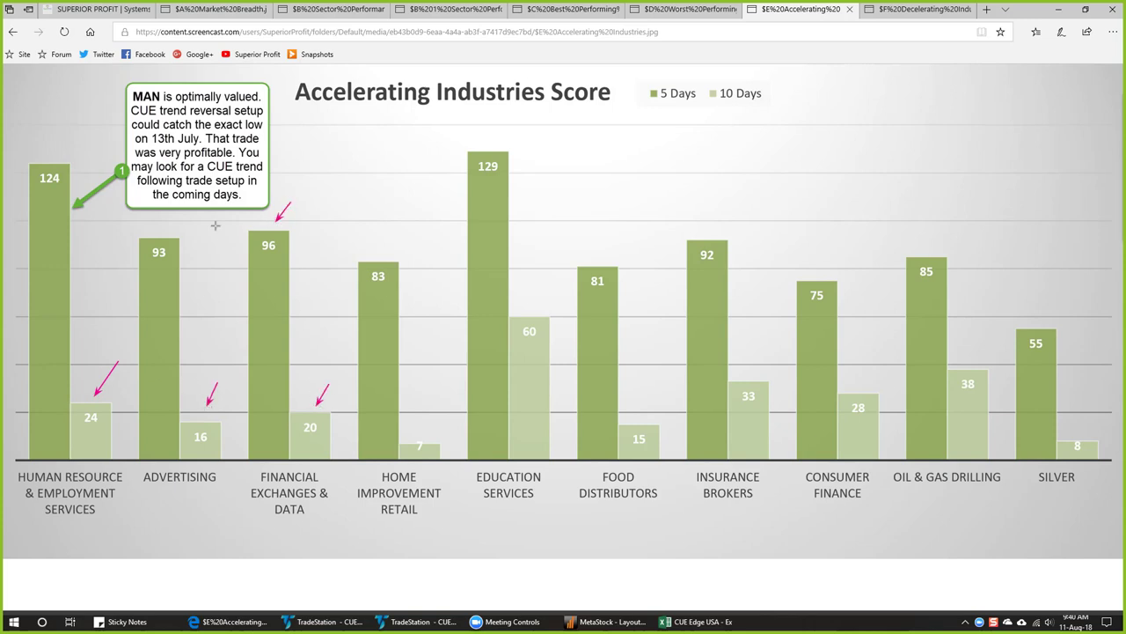
{"action": "left_click_drag", "start_coordinate": [169, 217], "coordinate": [157, 236]}
{"action": "left_click_drag", "start_coordinate": [68, 145], "coordinate": [56, 163]}
Point arrows at the Human Resource & Employment Services label and the MAN callout, and underline the callout's key phrases
{"action": "left_click_drag", "start_coordinate": [147, 521], "coordinate": [112, 505]}
{"action": "left_click_drag", "start_coordinate": [105, 79], "coordinate": [133, 96]}
{"action": "left_click_drag", "start_coordinate": [151, 113], "coordinate": [254, 124]}
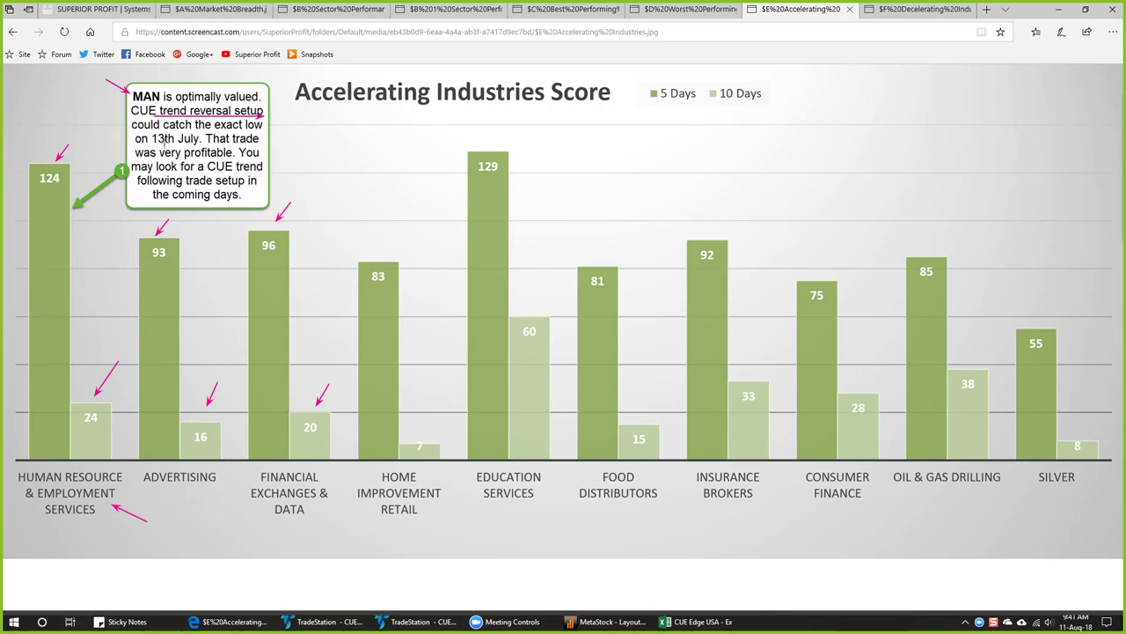
{"action": "left_click_drag", "start_coordinate": [145, 146], "coordinate": [195, 144]}
{"action": "left_click_drag", "start_coordinate": [143, 159], "coordinate": [220, 159]}
{"action": "left_click_drag", "start_coordinate": [158, 180], "coordinate": [256, 179]}
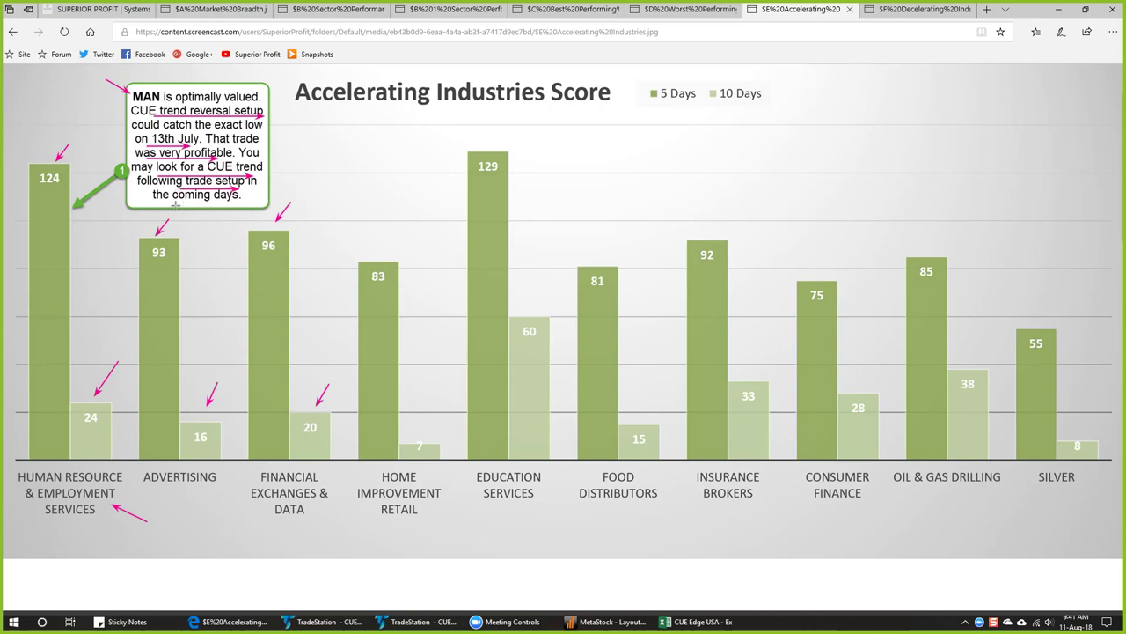
{"action": "left_click_drag", "start_coordinate": [176, 203], "coordinate": [237, 203]}
Switch to the CUE Edge USA workbook's Industry sheet and highlight the Pace 5D values in U2:U16
{"action": "key", "text": "alt+Tab"}
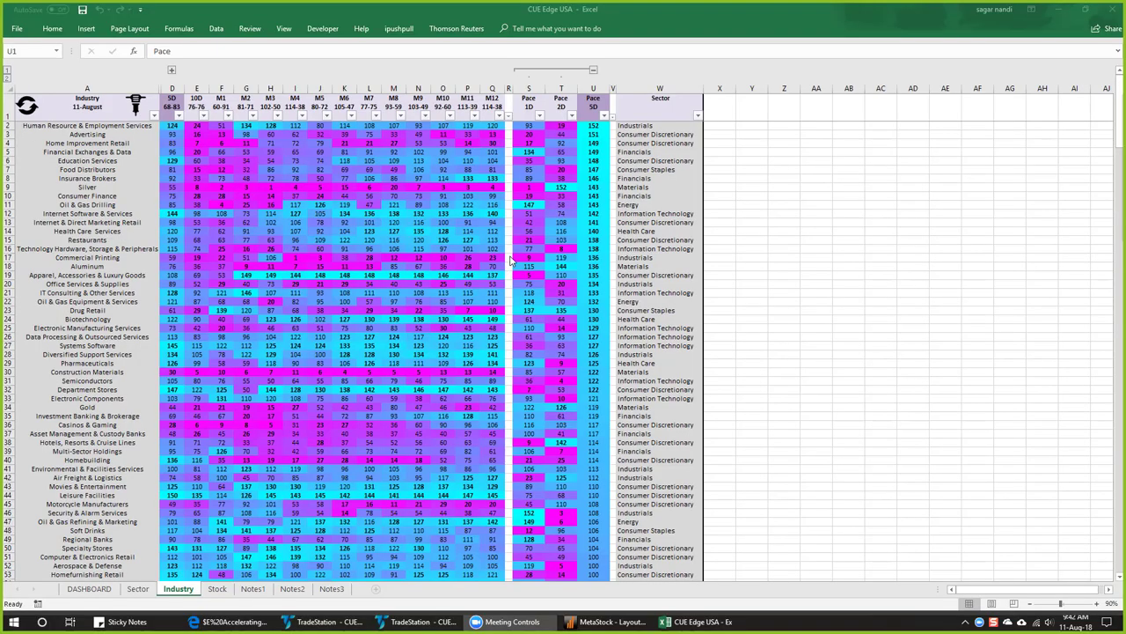
{"action": "left_click", "coordinate": [594, 127]}
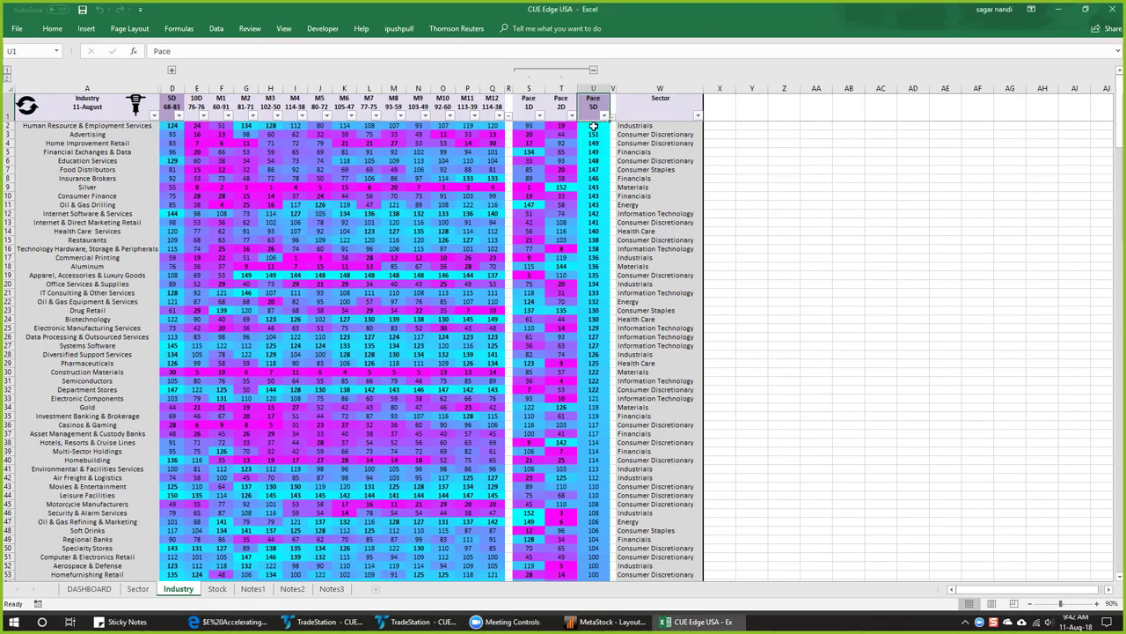
{"action": "left_click_drag", "start_coordinate": [593, 127], "coordinate": [594, 251]}
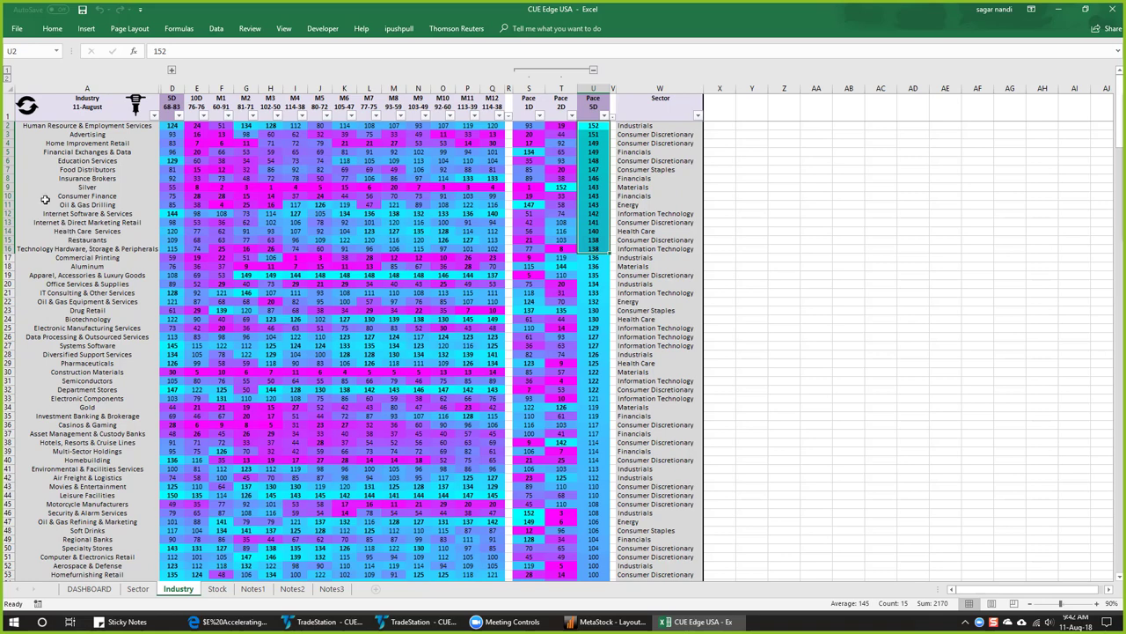
List the Human Resource & Employment Services stocks from the Industry sheet and select the MAN row
{"action": "left_click", "coordinate": [9, 125]}
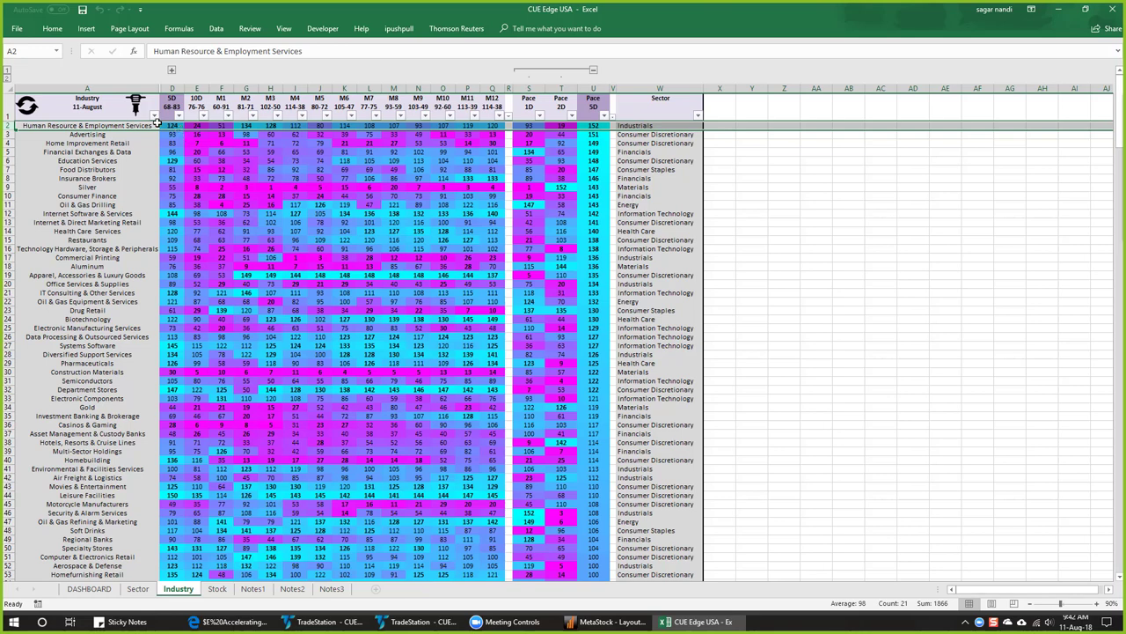
{"action": "left_click", "coordinate": [136, 105]}
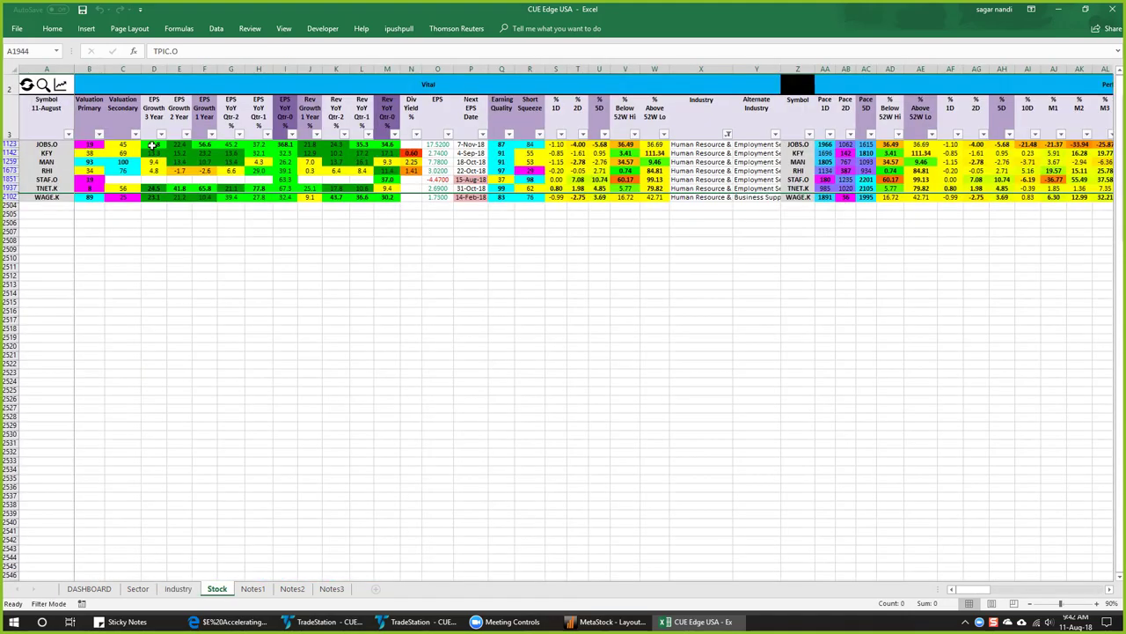
{"action": "left_click", "coordinate": [51, 164]}
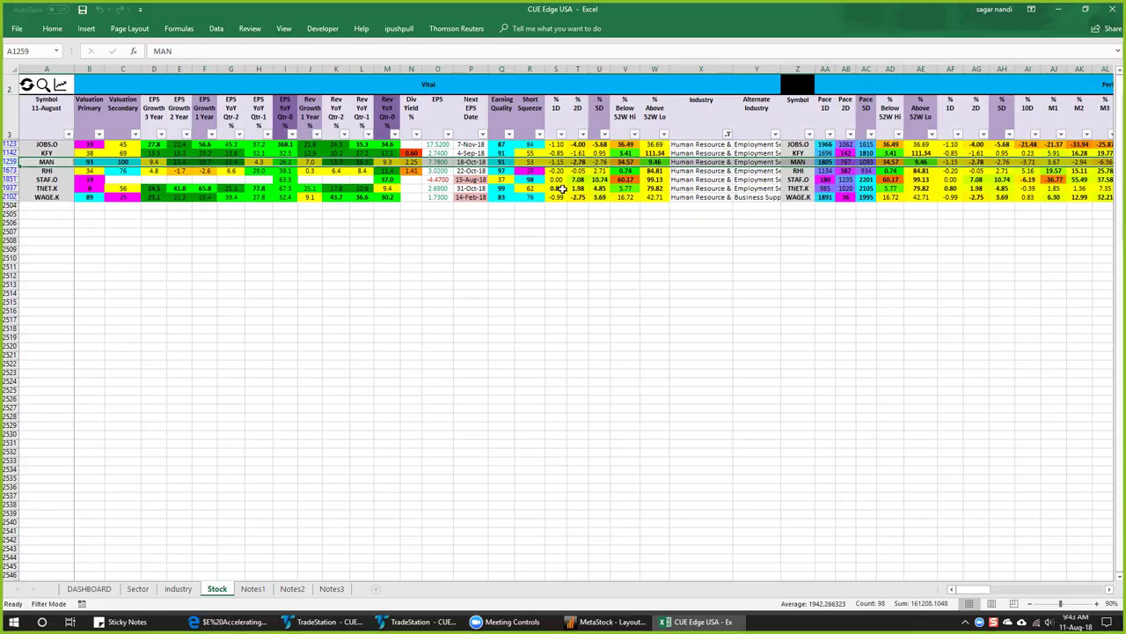
Switch to the MAN charts in TradeStation and mark the weekly July lows, their support level and the daily July low and rebound with arrows
{"action": "key", "text": "alt+Tab"}
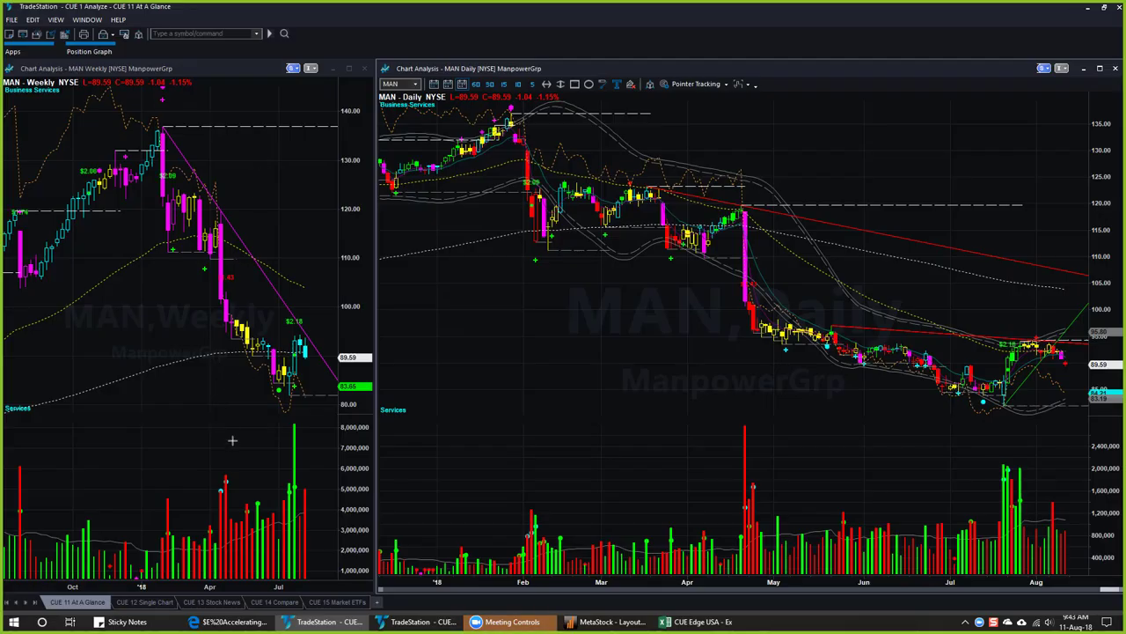
{"action": "left_click_drag", "start_coordinate": [224, 445], "coordinate": [274, 397]}
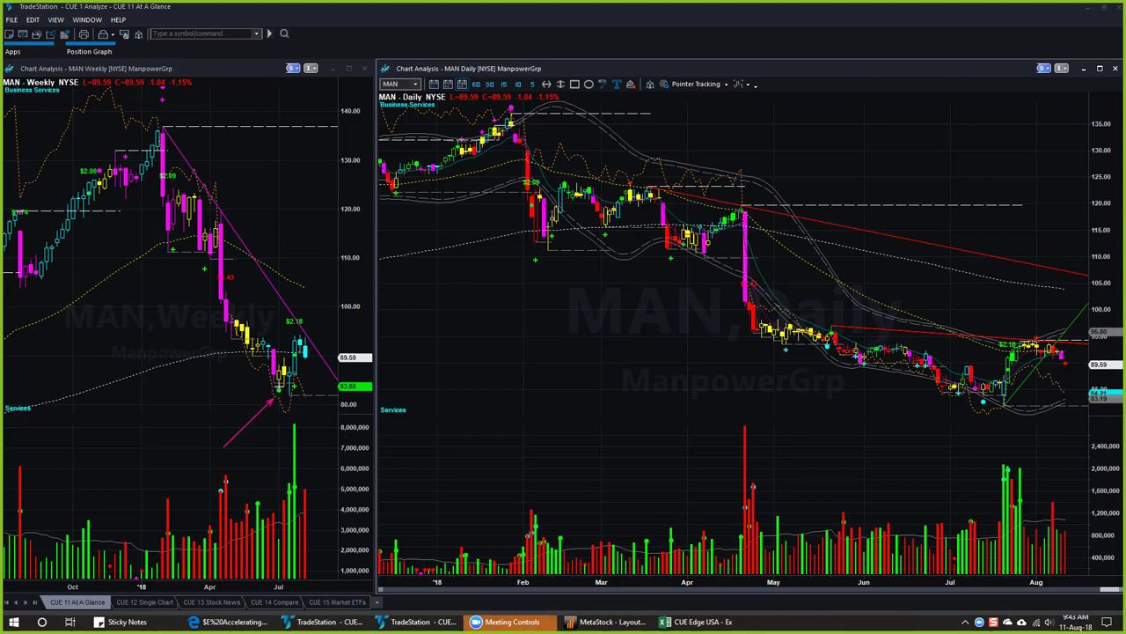
{"action": "left_click_drag", "start_coordinate": [320, 423], "coordinate": [290, 401]}
{"action": "left_click_drag", "start_coordinate": [291, 386], "coordinate": [337, 386]}
{"action": "left_click_drag", "start_coordinate": [949, 449], "coordinate": [982, 407]}
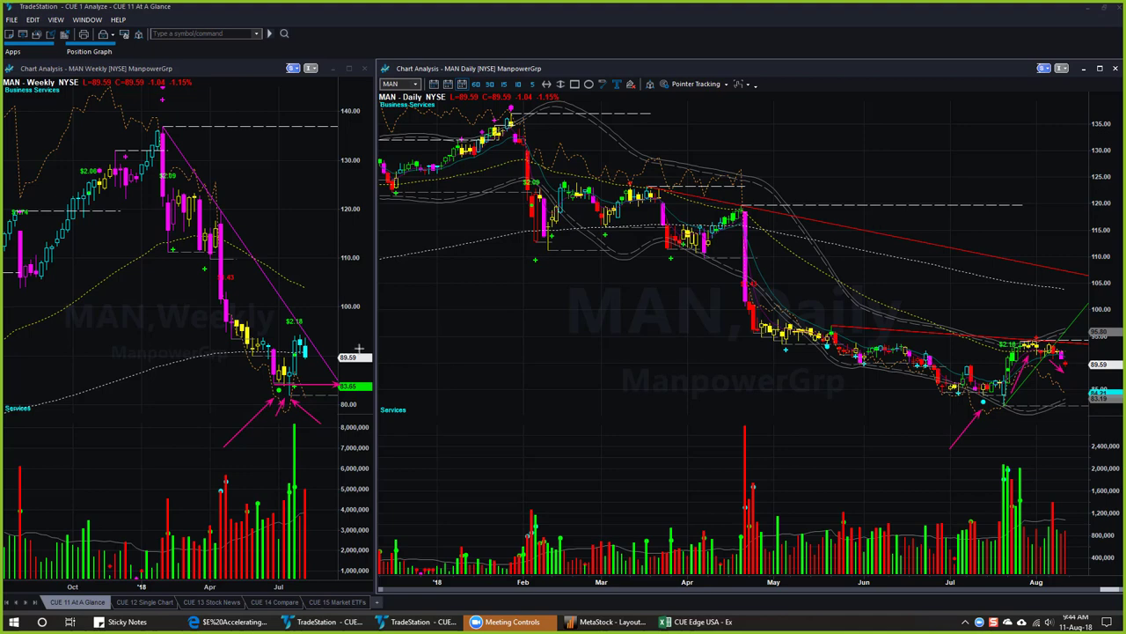
Mark MAN's latest weekly bar, the daily pullback, the May-July downtrend and the rising channel with arrows, and clear the annotations
{"action": "left_click_drag", "start_coordinate": [345, 328], "coordinate": [310, 350]}
{"action": "left_click_drag", "start_coordinate": [1074, 364], "coordinate": [1076, 349]}
{"action": "mouse_move", "coordinate": [772, 347]}
{"action": "left_mouse_down"}
{"action": "mouse_move", "coordinate": [965, 408]}
{"action": "mouse_move", "coordinate": [1021, 410]}
{"action": "mouse_move", "coordinate": [1084, 370]}
{"action": "left_mouse_up"}
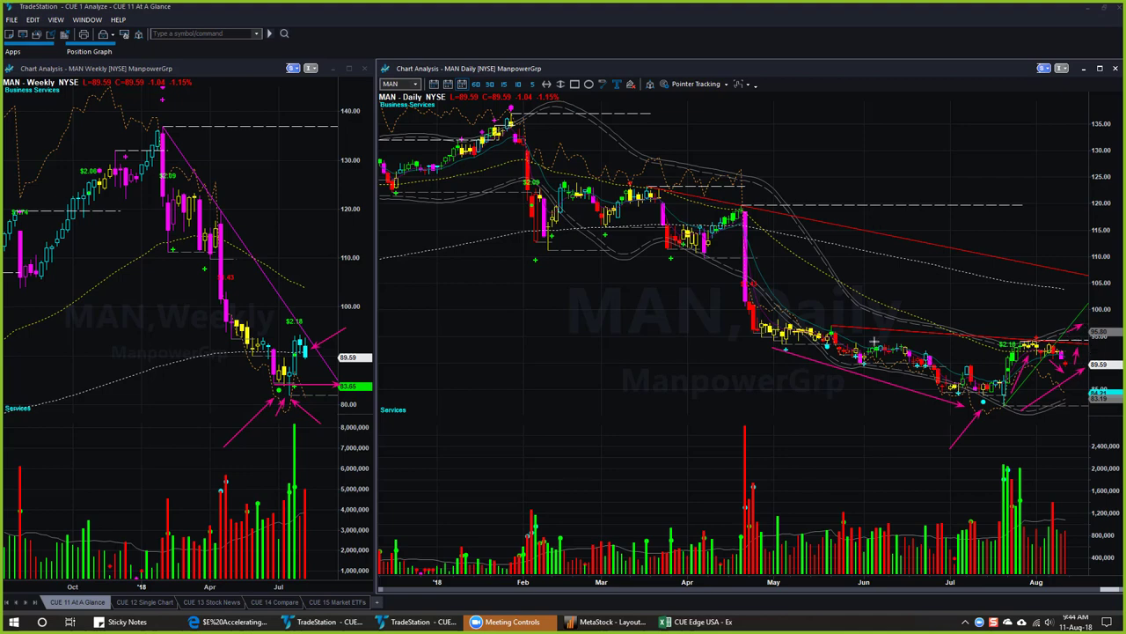
{"action": "key", "text": "Escape"}
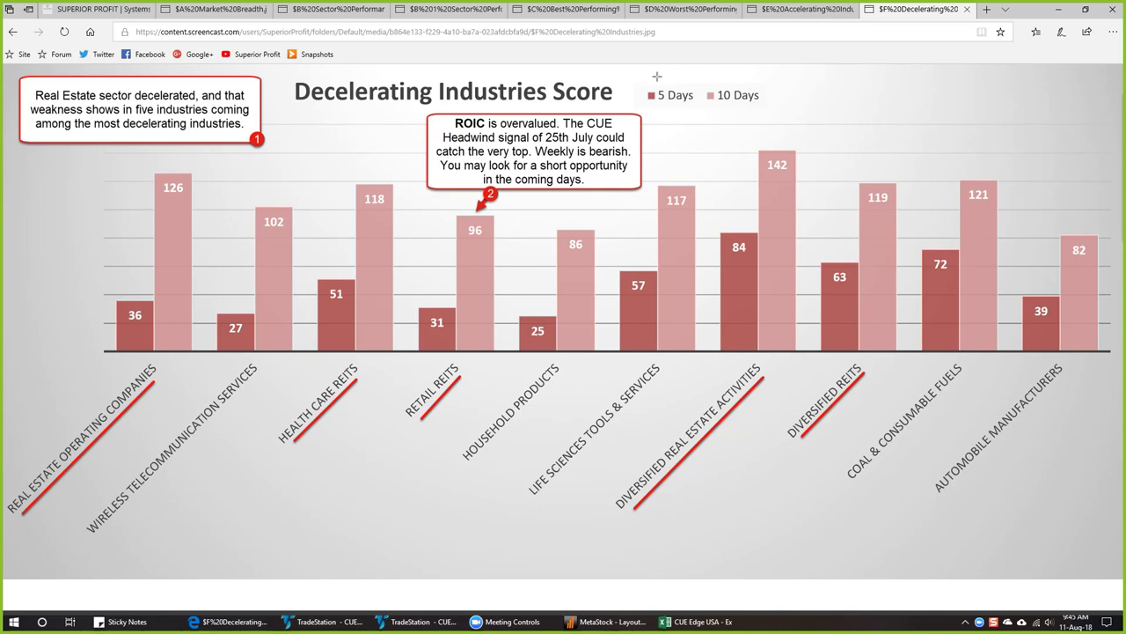
On the Decelerating Industries chart, mark both legend entries, the first three industries' 5-day bars and the first two's 10-day bars with arrows
{"action": "left_click_drag", "start_coordinate": [661, 77], "coordinate": [671, 88]}
{"action": "left_click_drag", "start_coordinate": [750, 68], "coordinate": [739, 80]}
{"action": "left_click_drag", "start_coordinate": [134, 275], "coordinate": [138, 281]}
{"action": "left_click_drag", "start_coordinate": [231, 273], "coordinate": [231, 313]}
{"action": "left_click_drag", "start_coordinate": [340, 263], "coordinate": [334, 275]}
{"action": "left_click_drag", "start_coordinate": [192, 155], "coordinate": [185, 167]}
{"action": "left_click_drag", "start_coordinate": [272, 160], "coordinate": [266, 202]}
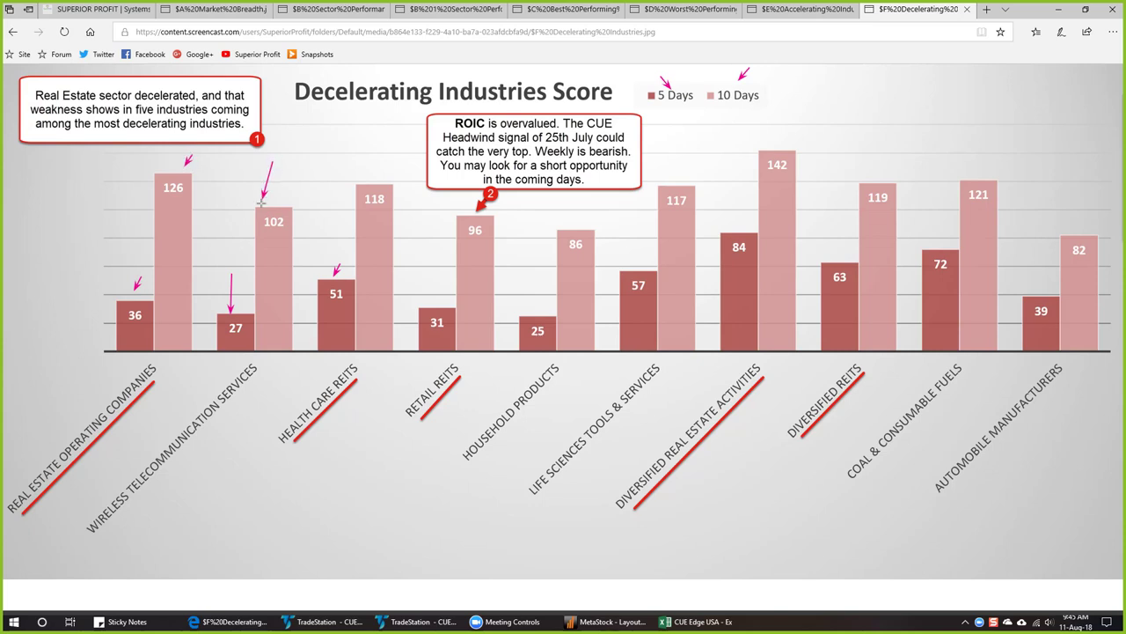
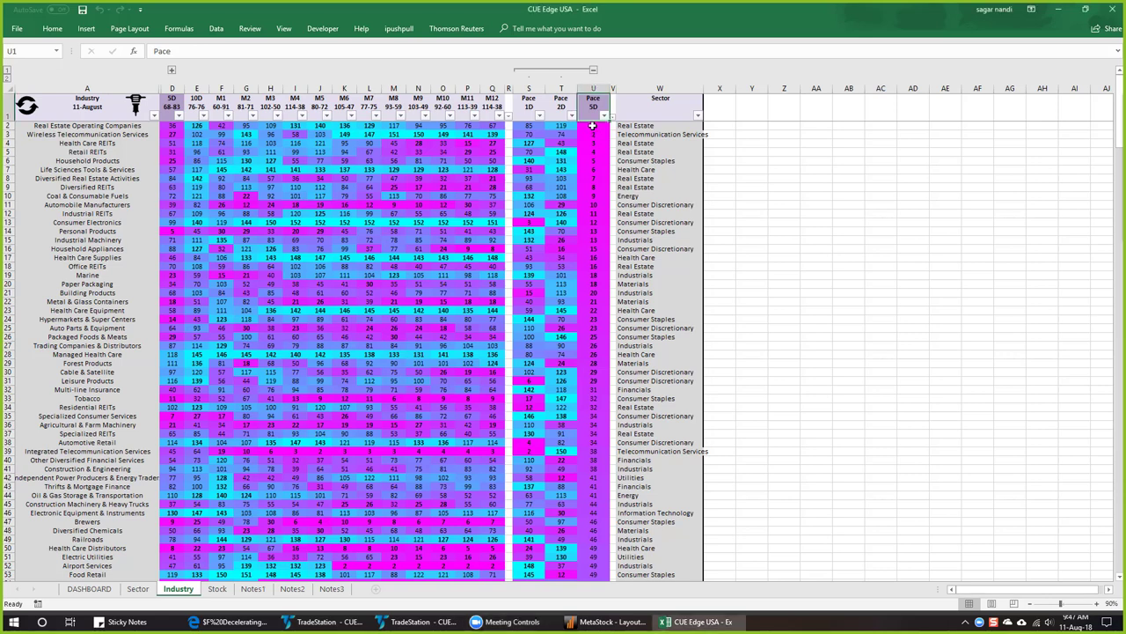
In the Industry sheet, highlight the Pace 5D values in U2:U26 and select the Health Care, Retail, Diversified and Industrial REITs rows
{"action": "left_click_drag", "start_coordinate": [593, 126], "coordinate": [588, 340]}
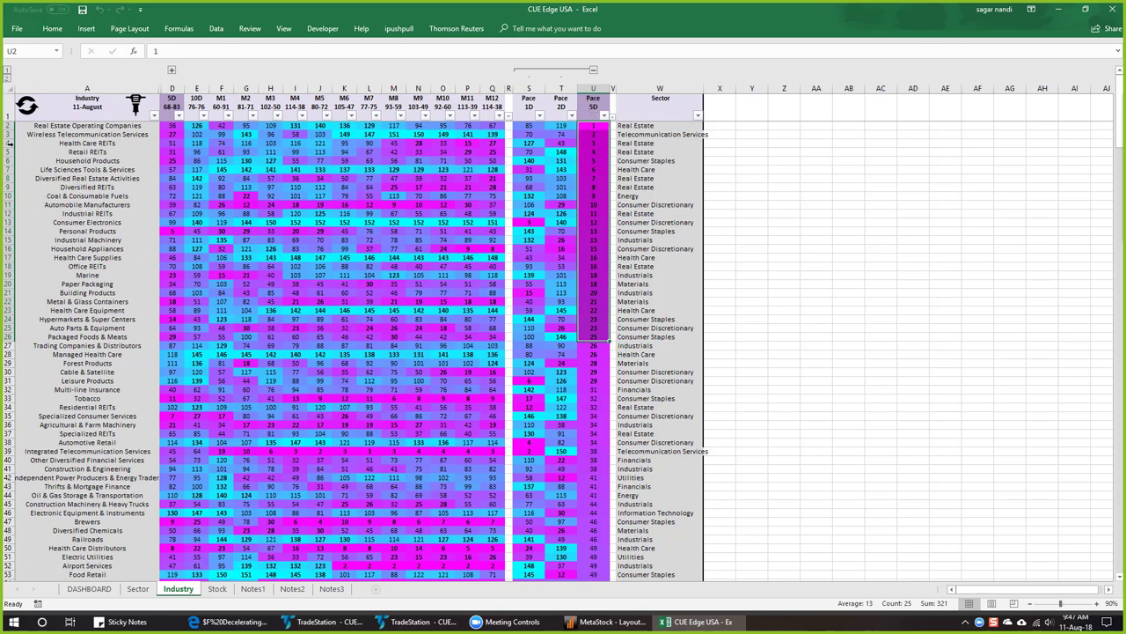
{"action": "left_click", "coordinate": [7, 142]}
{"action": "left_click", "coordinate": [7, 151], "text": "ctrl"}
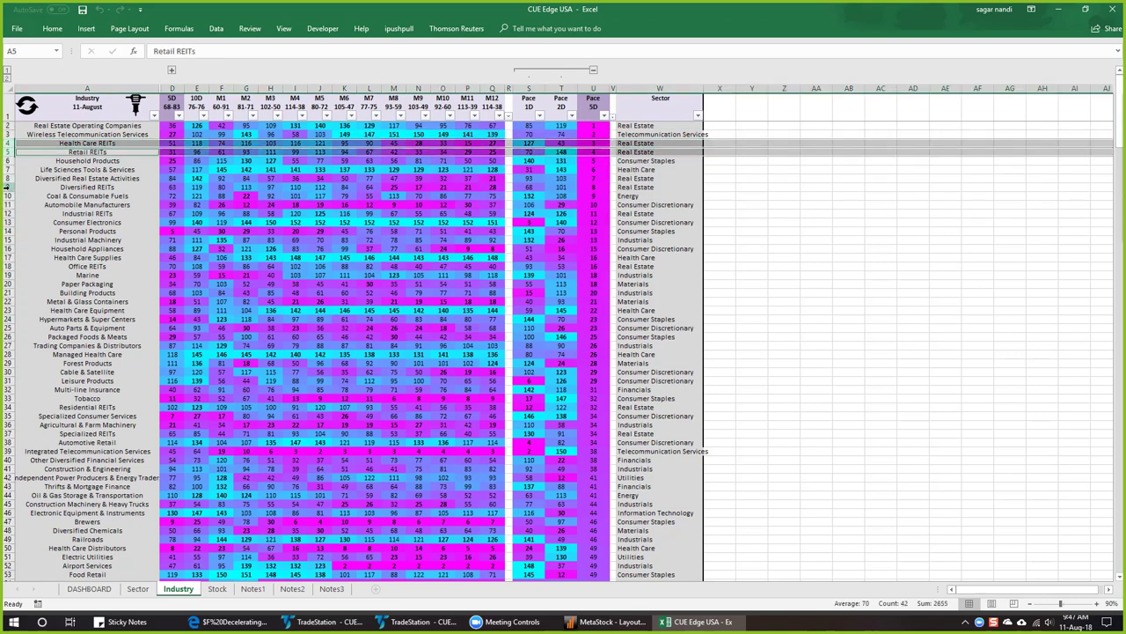
{"action": "left_click", "coordinate": [8, 188], "text": "ctrl"}
{"action": "left_click", "coordinate": [8, 214], "text": "ctrl"}
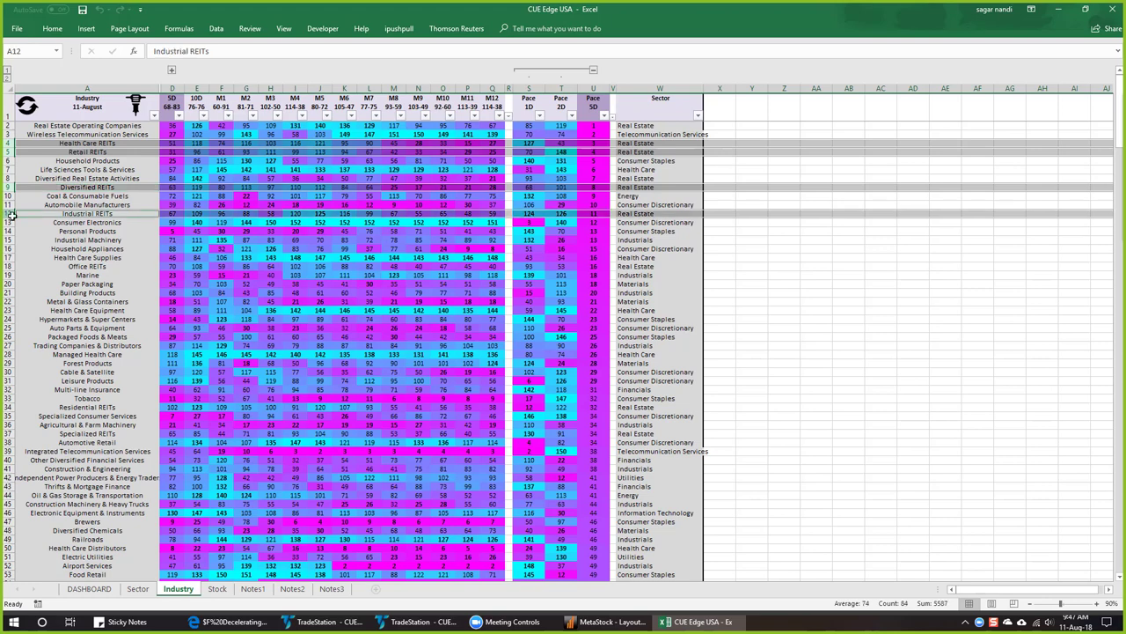
List the Retail REITs stocks from the Industry sheet and select the ROIC.O row
{"action": "left_click", "coordinate": [7, 151]}
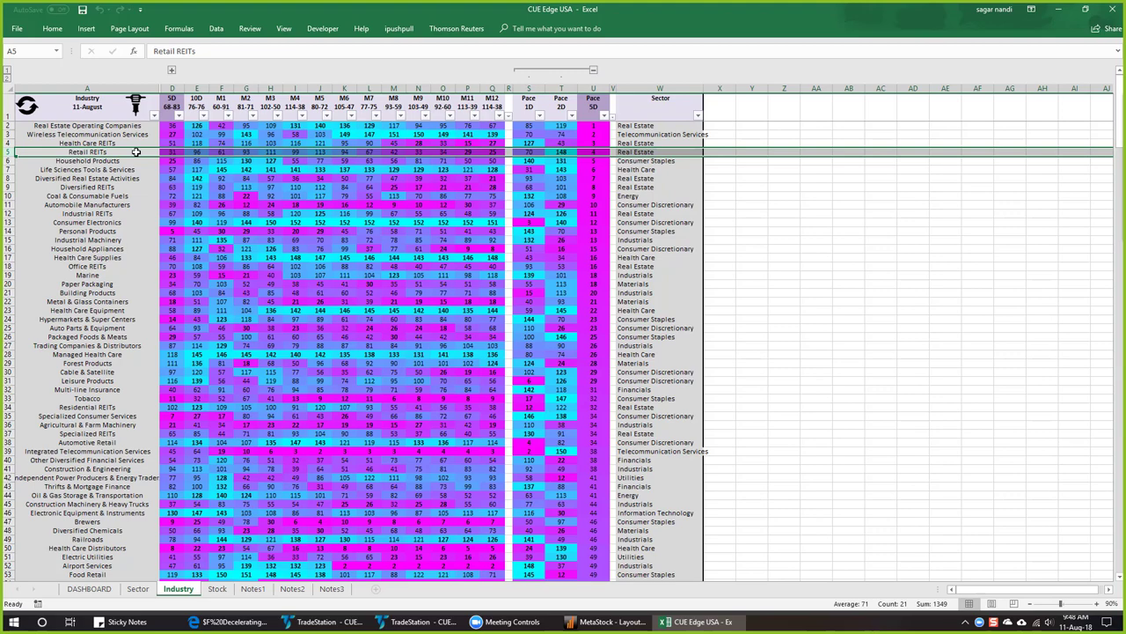
{"action": "left_click", "coordinate": [135, 103]}
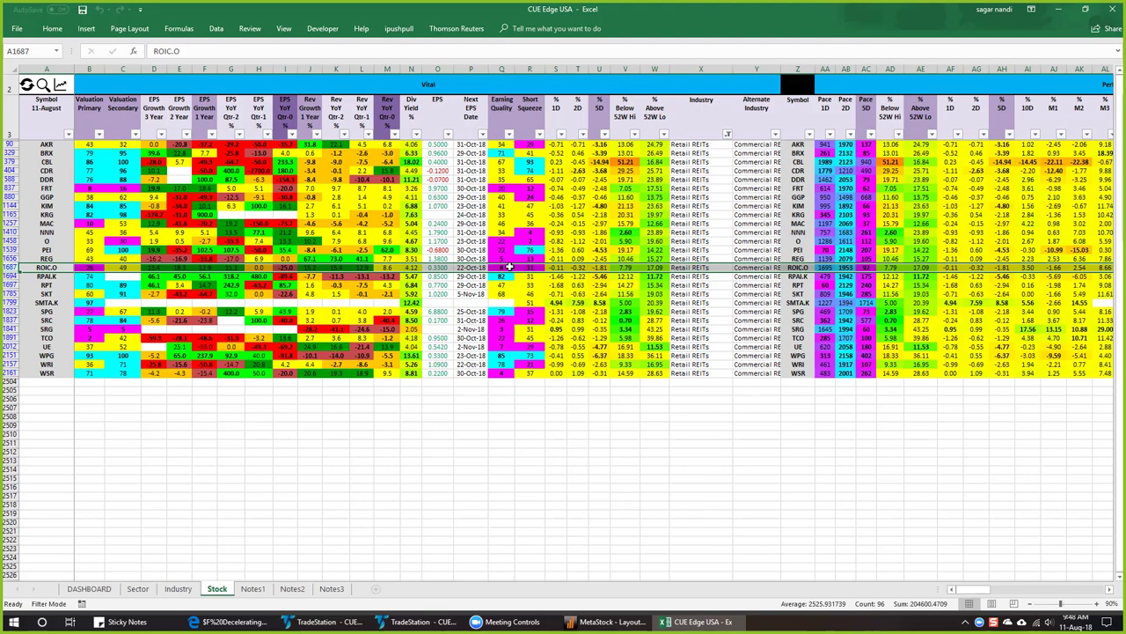
Switch to TradeStation and mark ROIC's weekly spring signals, rally, falling trendline, latest swing low and latest bar with arrows
{"action": "key", "text": "alt+Tab"}
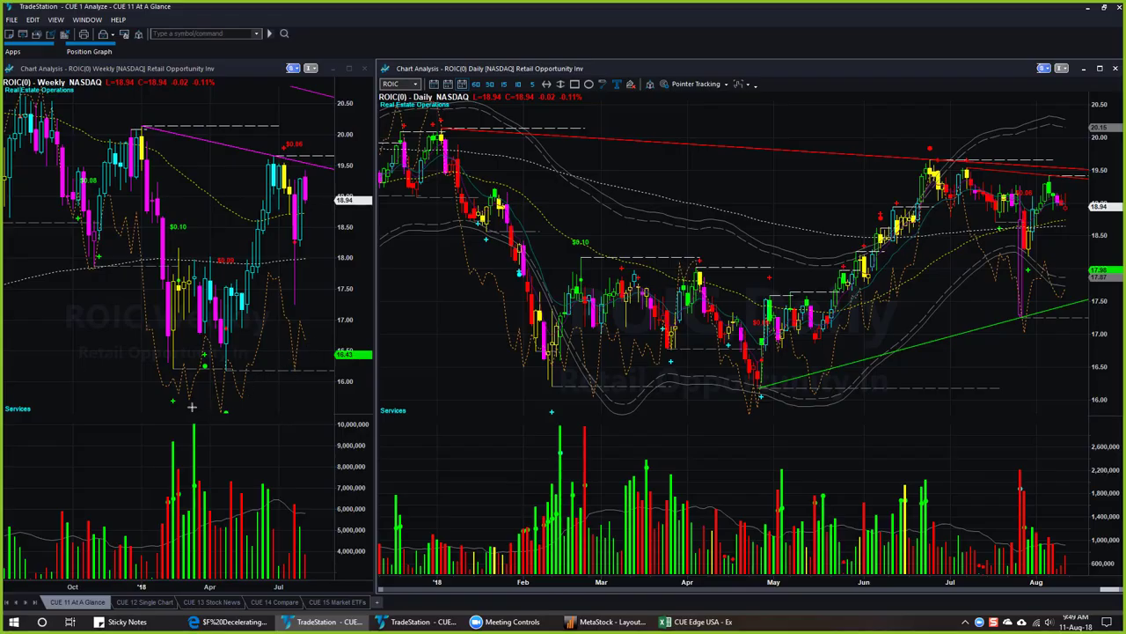
{"action": "left_click_drag", "start_coordinate": [191, 406], "coordinate": [204, 374]}
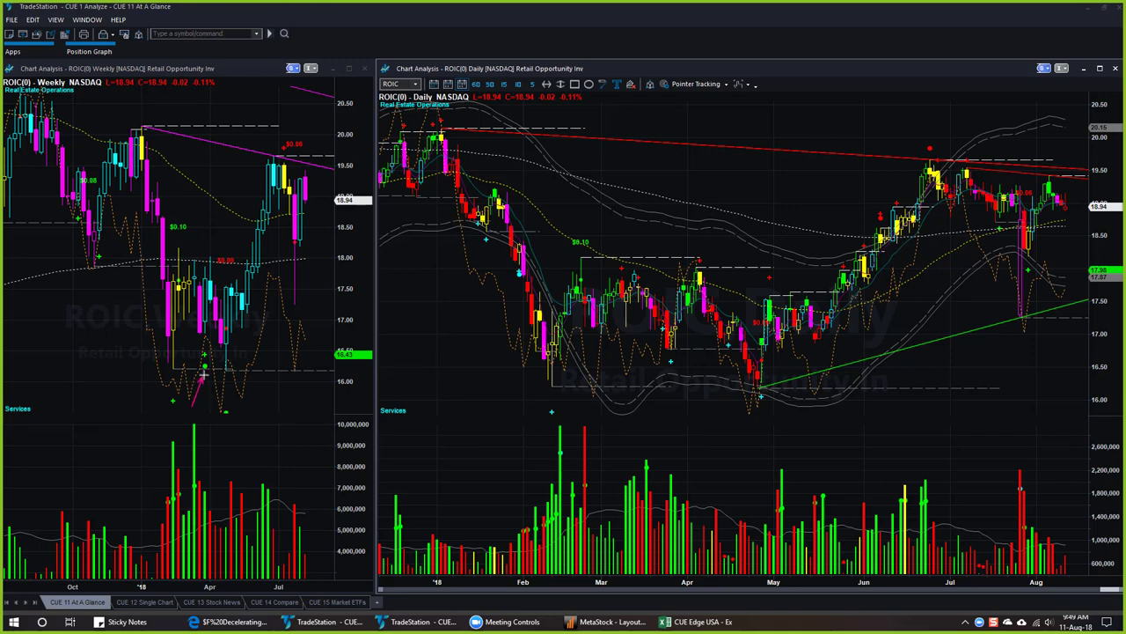
{"action": "left_click_drag", "start_coordinate": [272, 419], "coordinate": [234, 412]}
{"action": "mouse_move", "coordinate": [244, 344]}
{"action": "left_mouse_down"}
{"action": "mouse_move", "coordinate": [287, 215]}
{"action": "mouse_move", "coordinate": [273, 209]}
{"action": "left_mouse_up"}
{"action": "left_click_drag", "start_coordinate": [272, 156], "coordinate": [349, 174]}
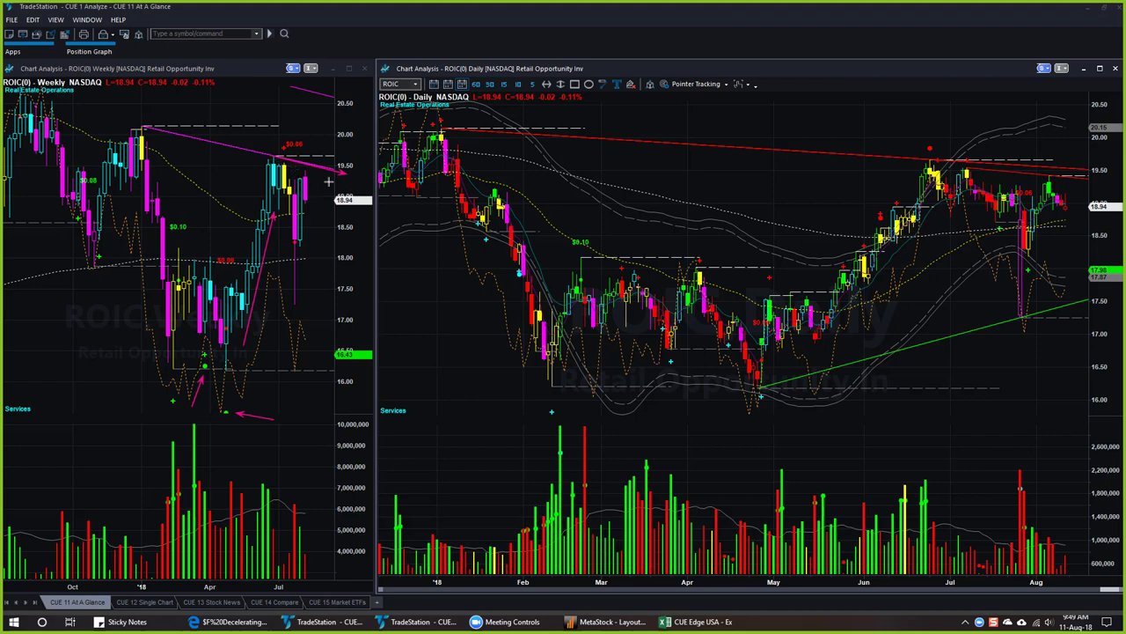
{"action": "left_click_drag", "start_coordinate": [272, 157], "coordinate": [332, 175]}
{"action": "left_click_drag", "start_coordinate": [323, 316], "coordinate": [297, 281]}
{"action": "left_click_drag", "start_coordinate": [315, 262], "coordinate": [301, 246]}
{"action": "left_click_drag", "start_coordinate": [331, 200], "coordinate": [314, 189]}
Mark ROIC's daily June top signal, late-July drop and rebound, and latest bars with arrows, and return to the Decelerating Industries chart
{"action": "left_click_drag", "start_coordinate": [907, 123], "coordinate": [930, 142]}
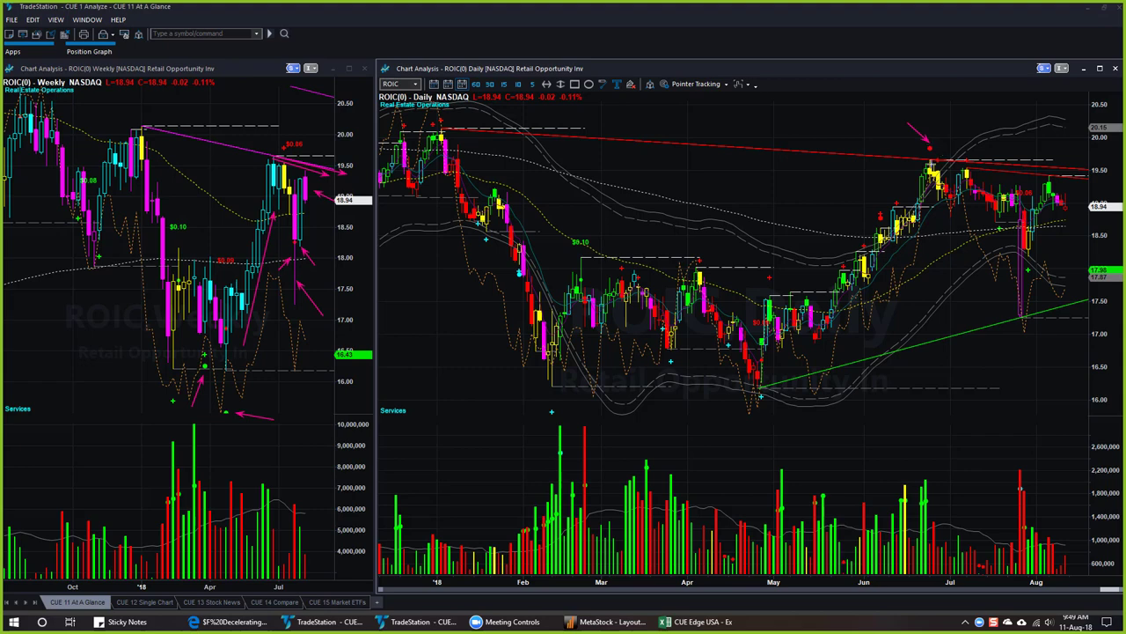
{"action": "left_click_drag", "start_coordinate": [914, 141], "coordinate": [929, 157]}
{"action": "mouse_move", "coordinate": [1002, 225]}
{"action": "left_mouse_down"}
{"action": "mouse_move", "coordinate": [1025, 314]}
{"action": "mouse_move", "coordinate": [1061, 204]}
{"action": "mouse_move", "coordinate": [1086, 205]}
{"action": "left_mouse_up"}
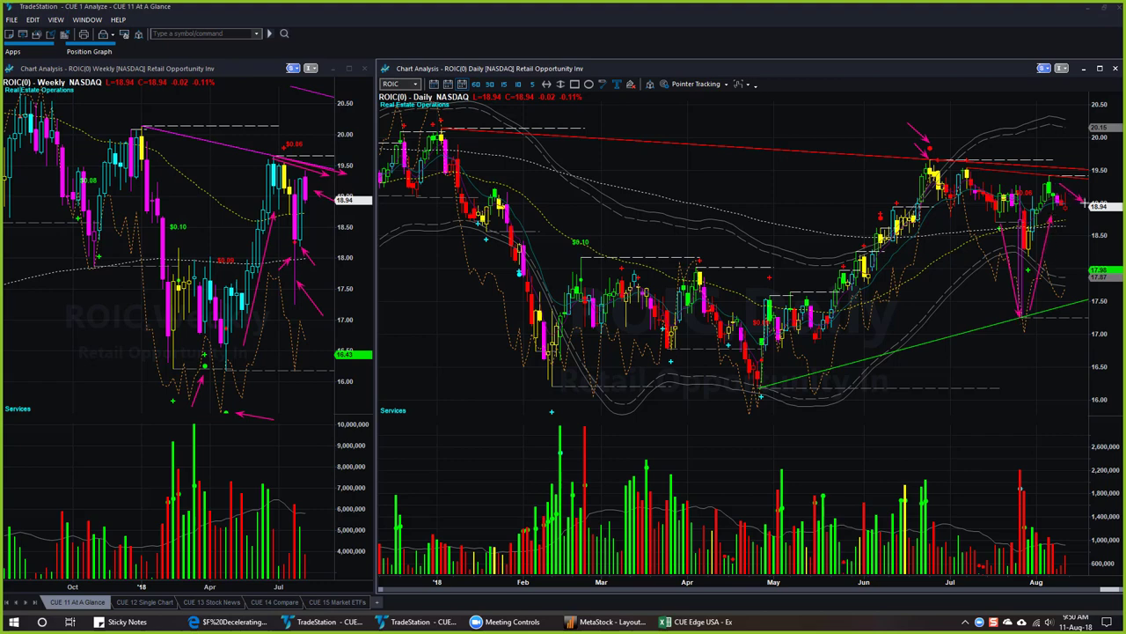
{"action": "left_click_drag", "start_coordinate": [366, 175], "coordinate": [315, 185]}
{"action": "left_click_drag", "start_coordinate": [1076, 156], "coordinate": [1062, 189]}
{"action": "left_click_drag", "start_coordinate": [1098, 216], "coordinate": [1074, 204]}
{"action": "key", "text": "alt+Tab"}
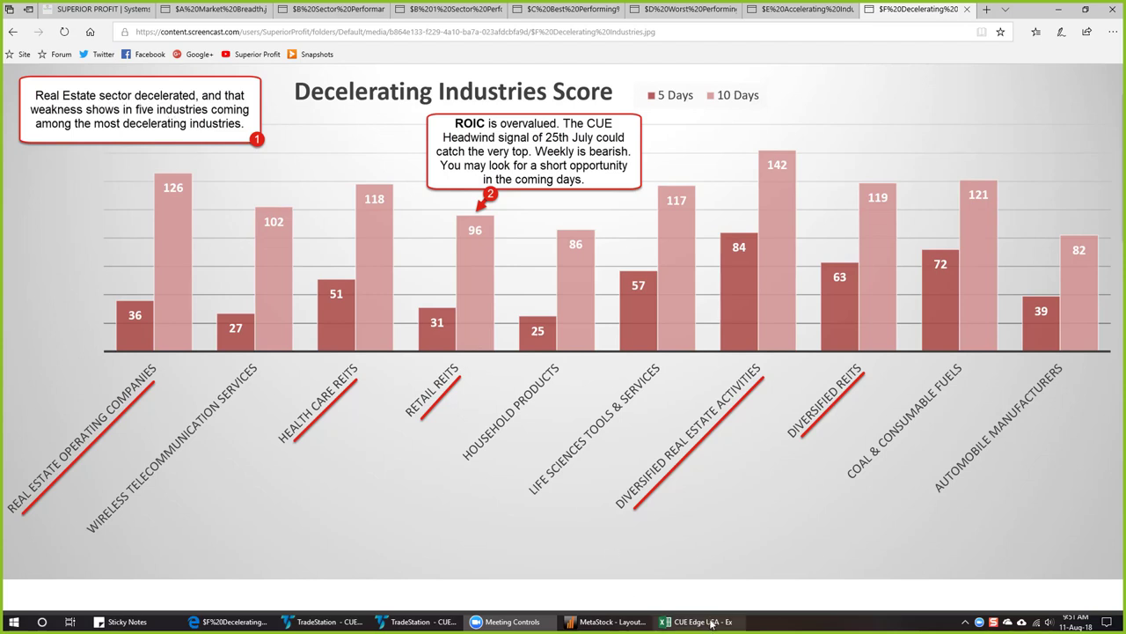
In the Excel workbook, list the Real Estate sector's industries, sort them by 5D, and highlight their Pace 5D values
{"action": "key", "text": "alt+Tab"}
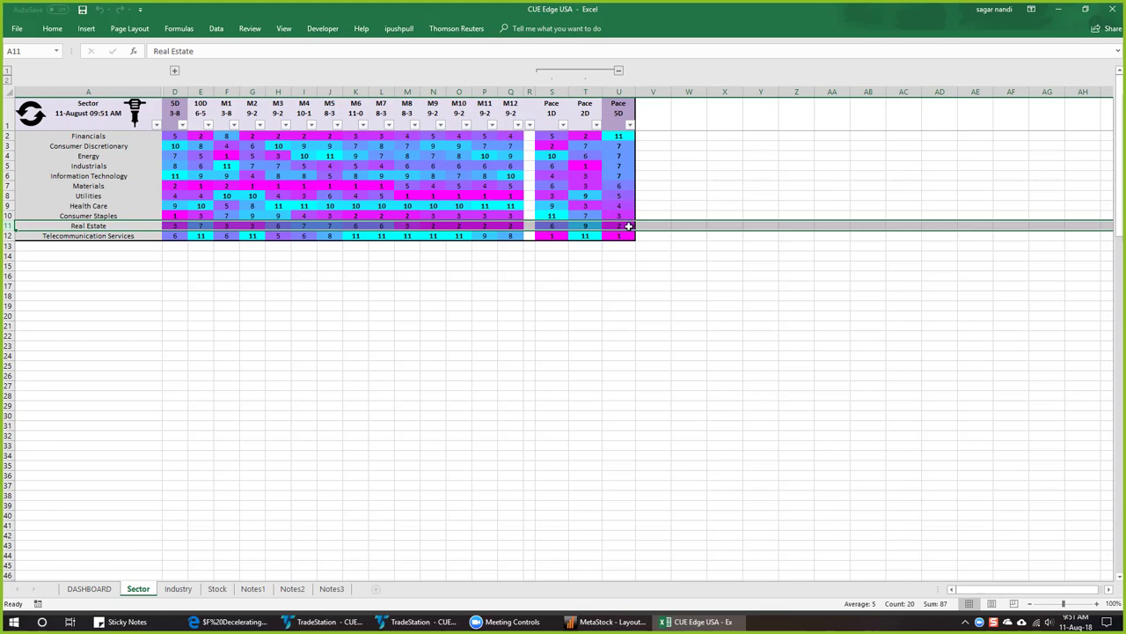
{"action": "left_click", "coordinate": [133, 112]}
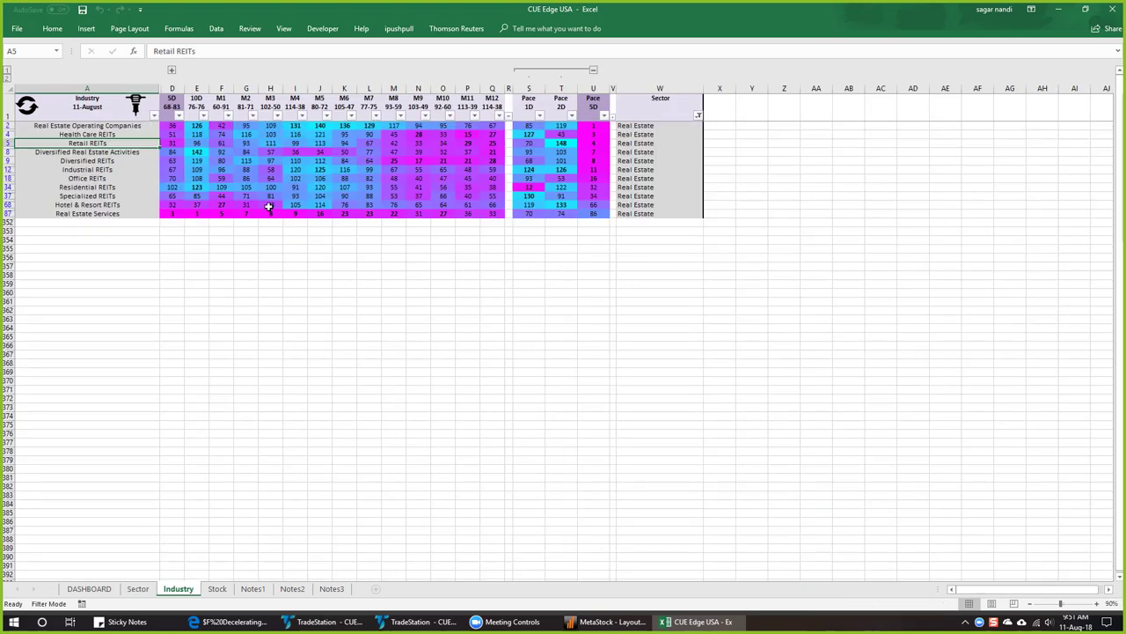
{"action": "left_click", "coordinate": [172, 104]}
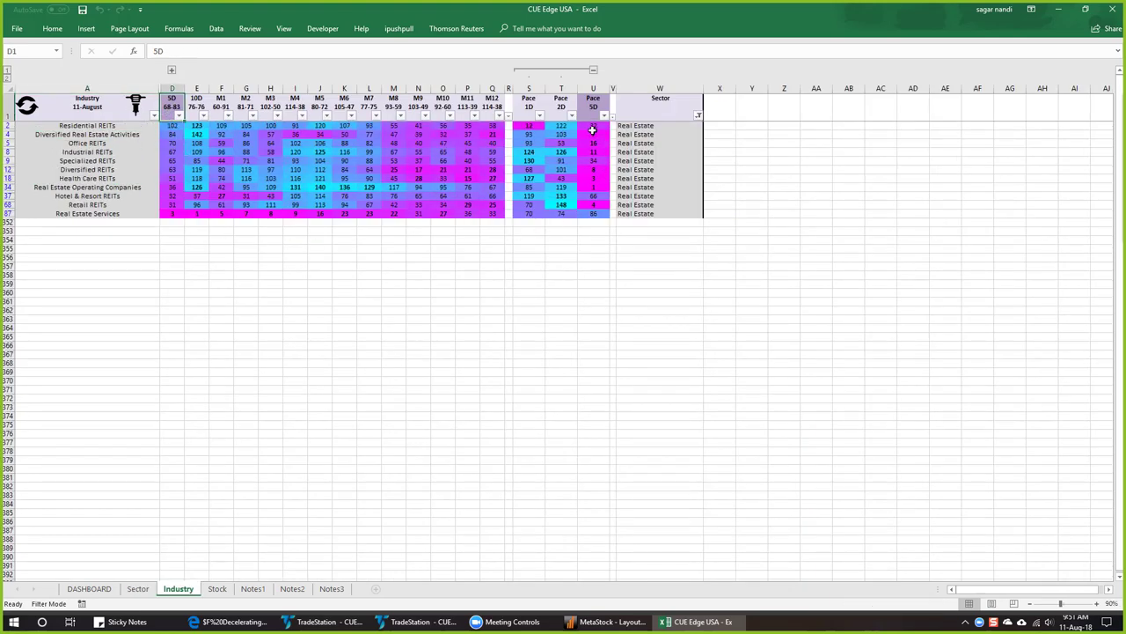
{"action": "left_click_drag", "start_coordinate": [595, 126], "coordinate": [600, 208]}
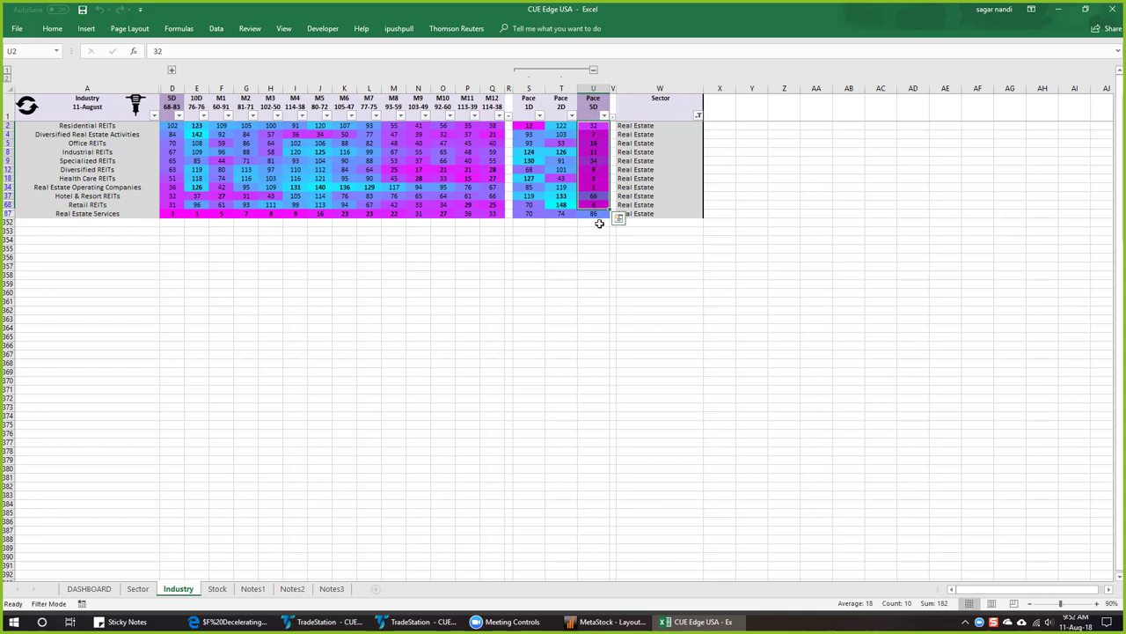
{"action": "left_click", "coordinate": [596, 215]}
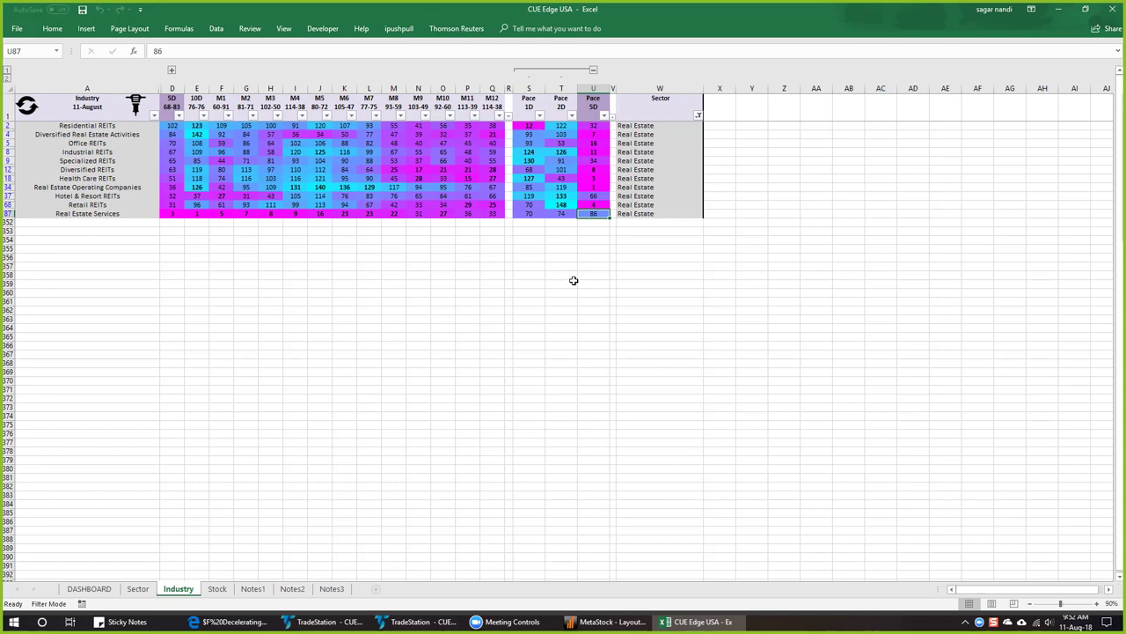
List the Materials sector's industries from the Sector sheet and highlight their sector entries and the 5D to M7 scores from Silver to Copper
{"action": "left_click", "coordinate": [137, 588]}
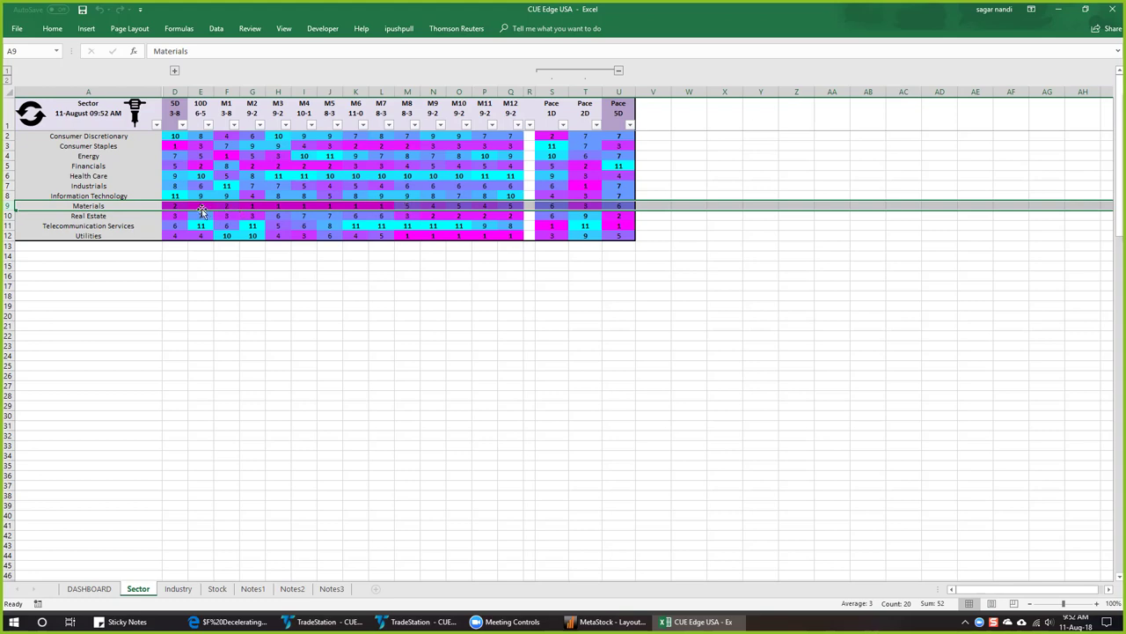
{"action": "left_click", "coordinate": [129, 205]}
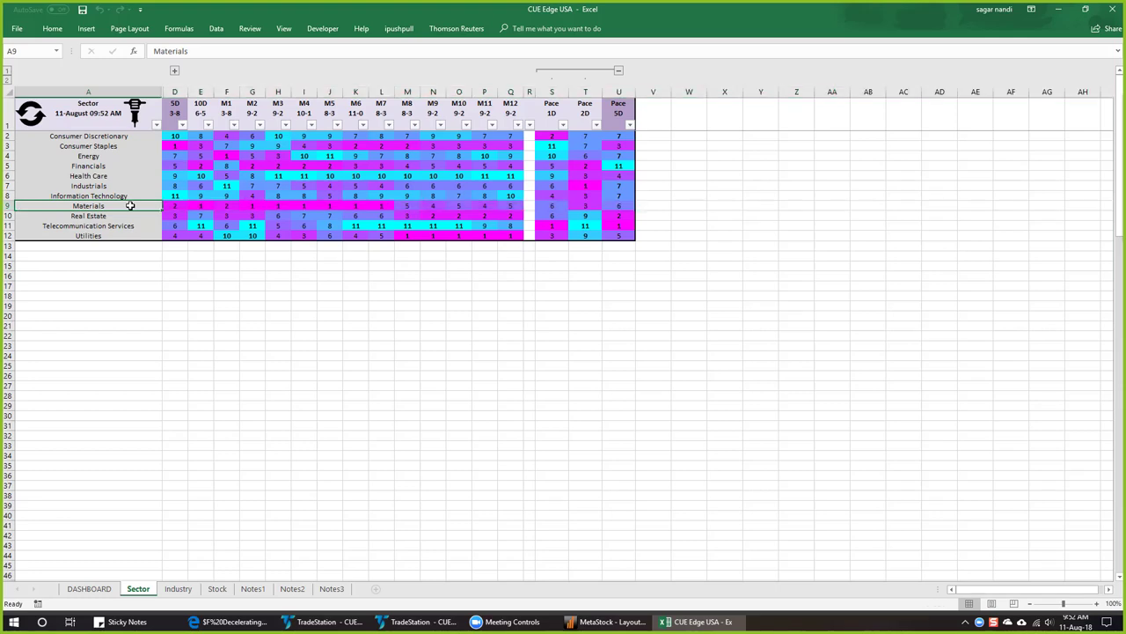
{"action": "left_click", "coordinate": [134, 113]}
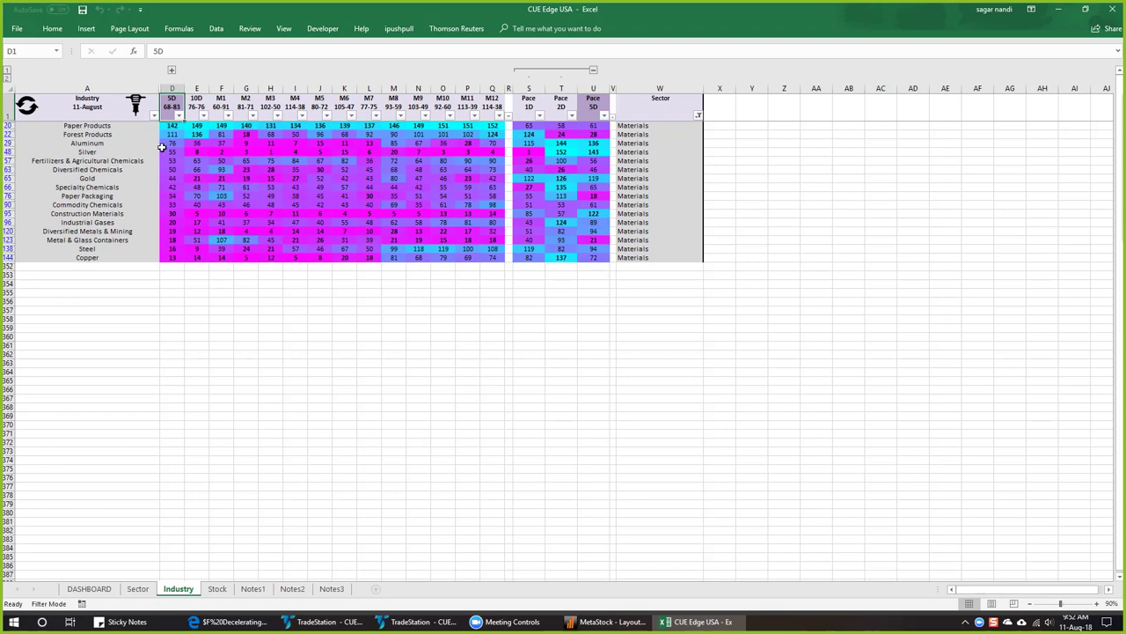
{"action": "left_click_drag", "start_coordinate": [635, 127], "coordinate": [654, 277]}
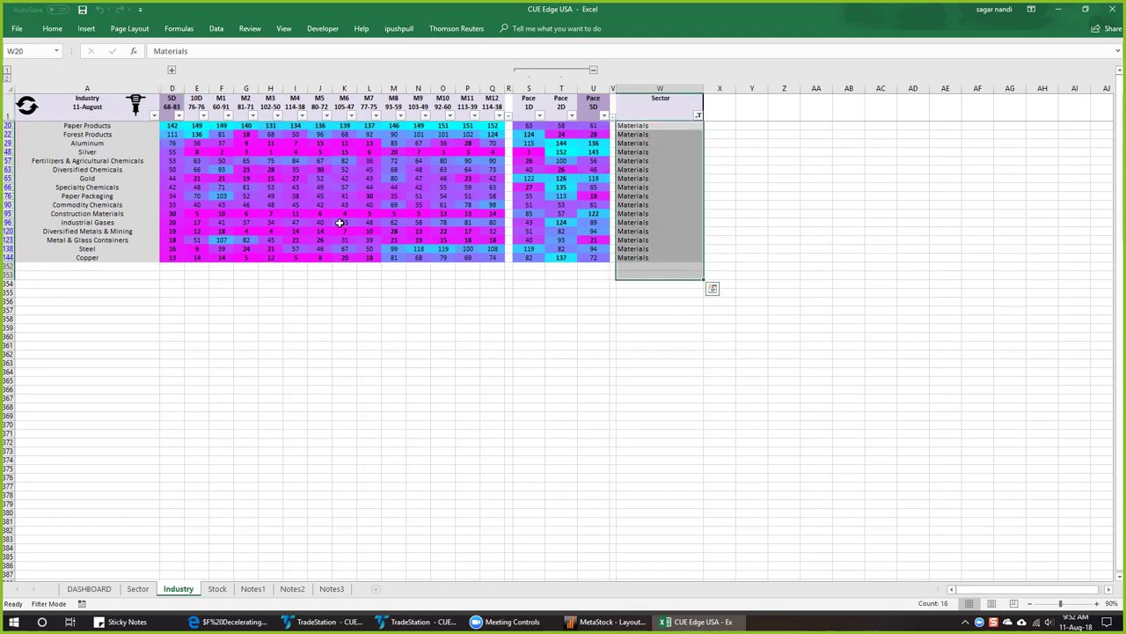
{"action": "left_click_drag", "start_coordinate": [172, 151], "coordinate": [370, 262]}
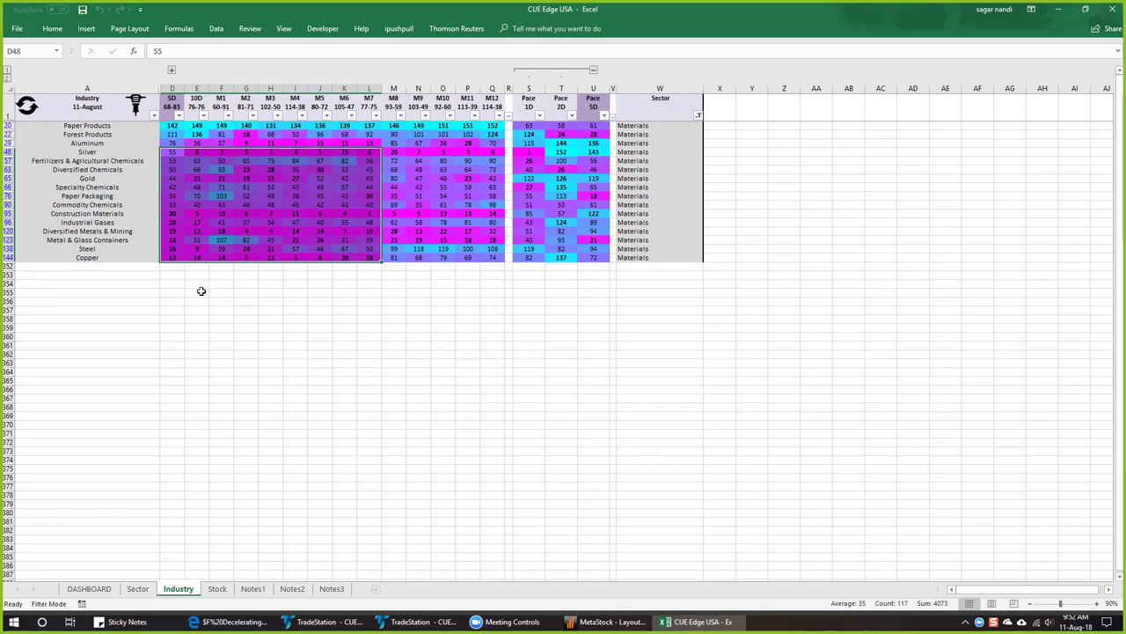
Highlight the Paper Products and Forest Products rows together, and select the Aluminum row
{"action": "left_click", "coordinate": [143, 144]}
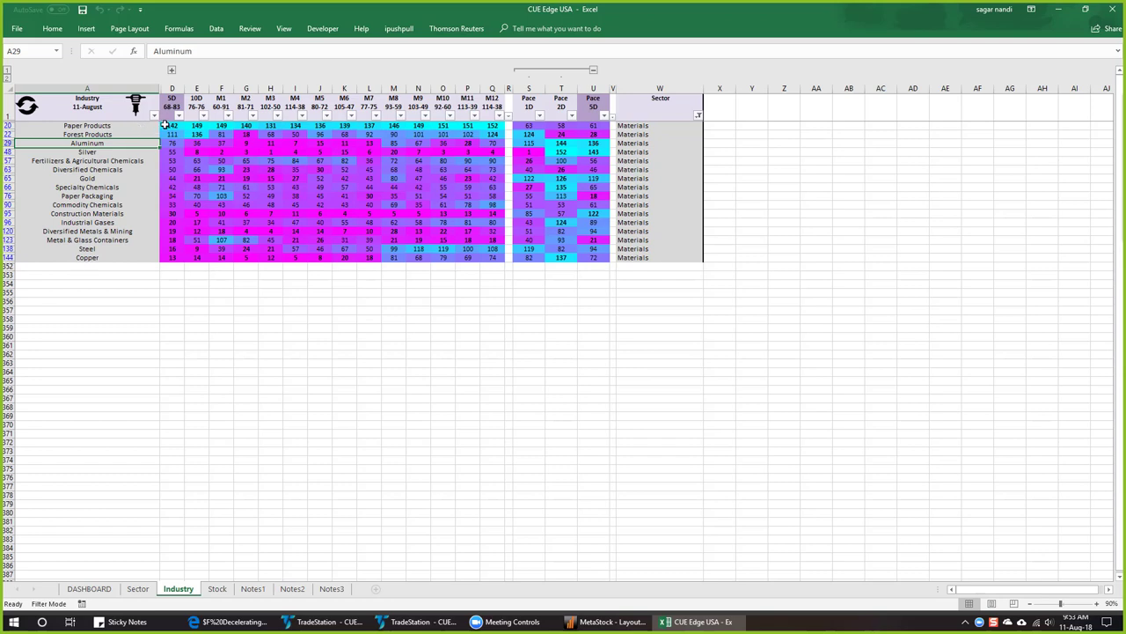
{"action": "left_click", "coordinate": [7, 125]}
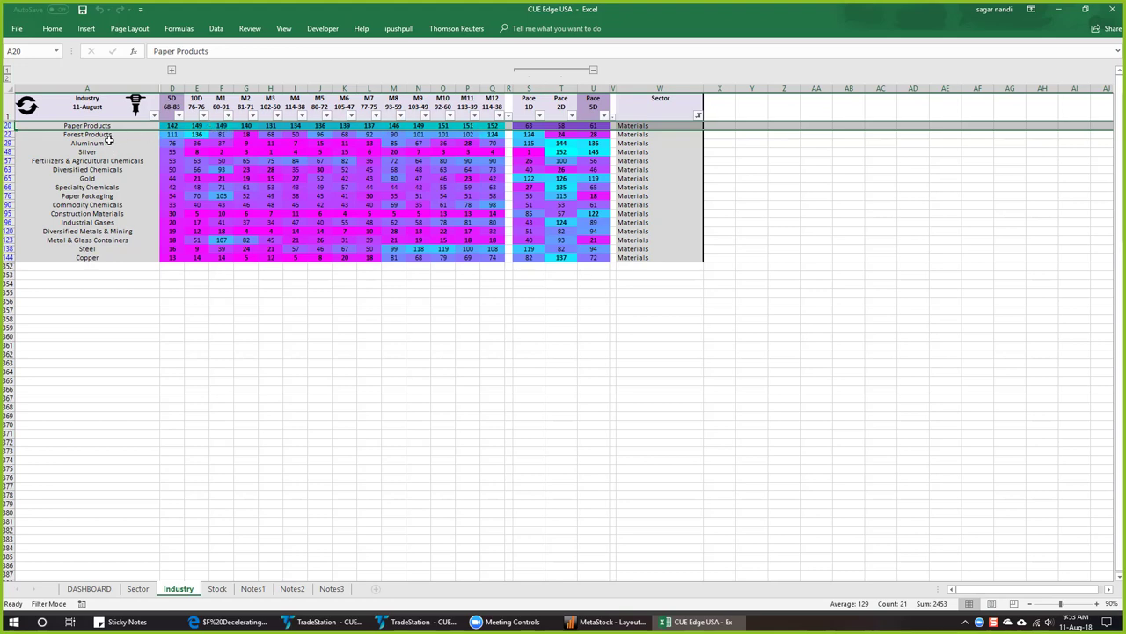
{"action": "left_click", "coordinate": [8, 134], "text": "shift"}
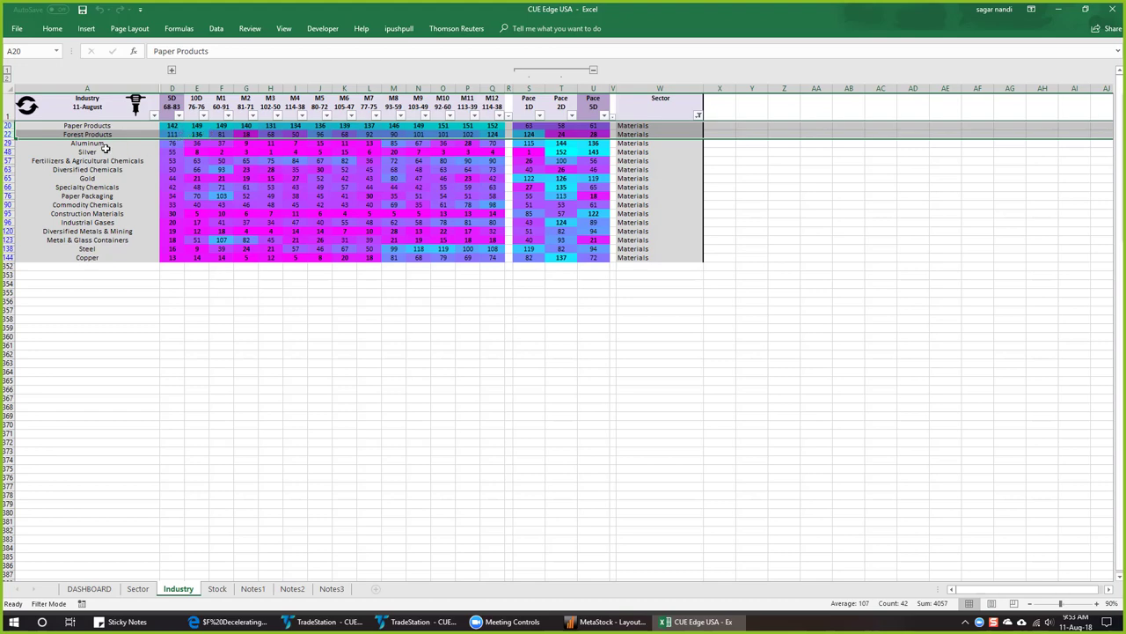
{"action": "left_click", "coordinate": [8, 143]}
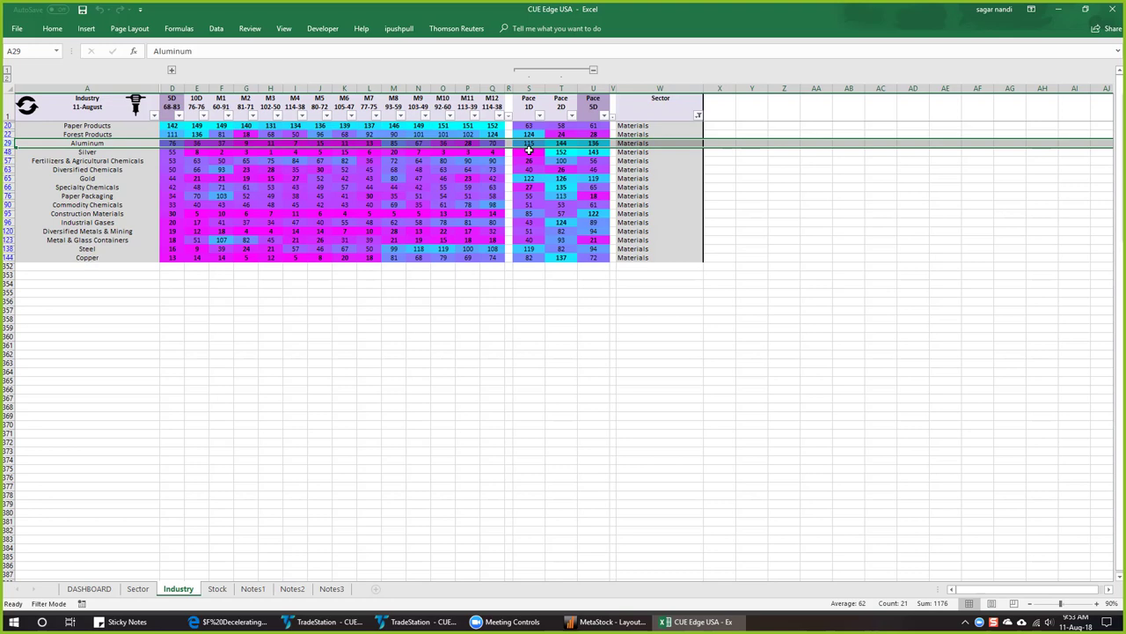
List the Aluminum industry's stocks from the Industry sheet and select the AA row
{"action": "left_click", "coordinate": [132, 144]}
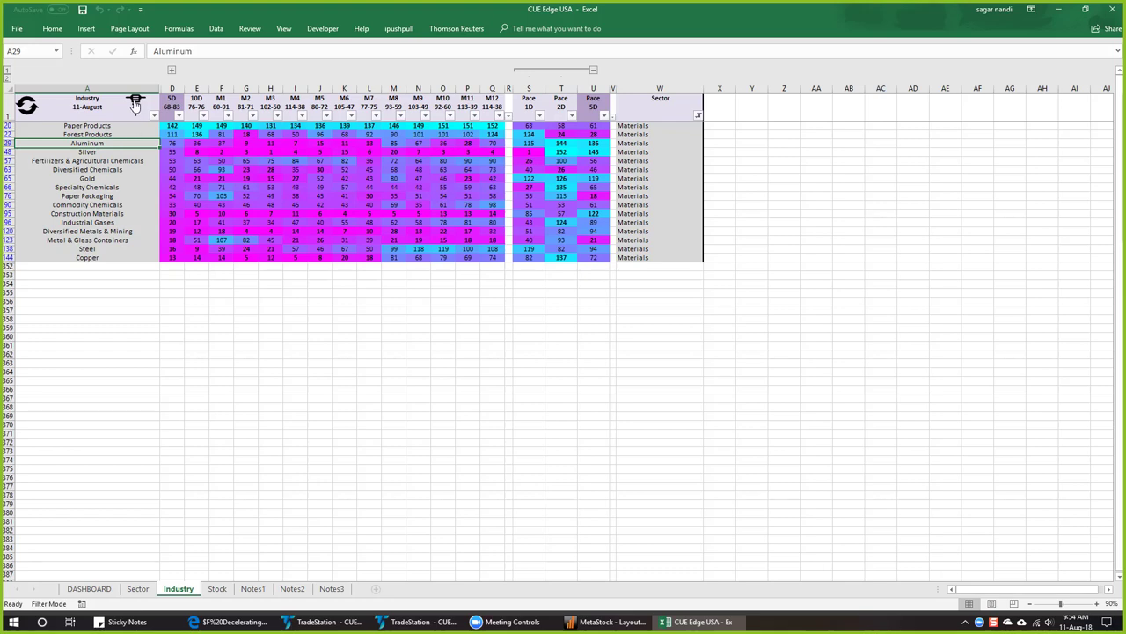
{"action": "left_click", "coordinate": [135, 104]}
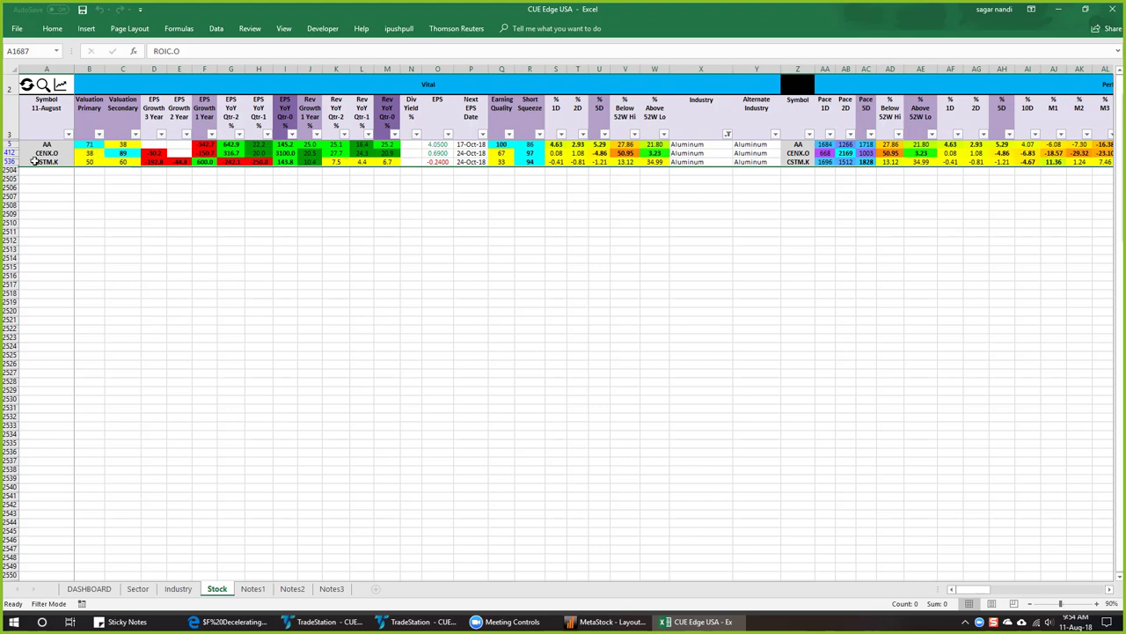
{"action": "left_click", "coordinate": [10, 144]}
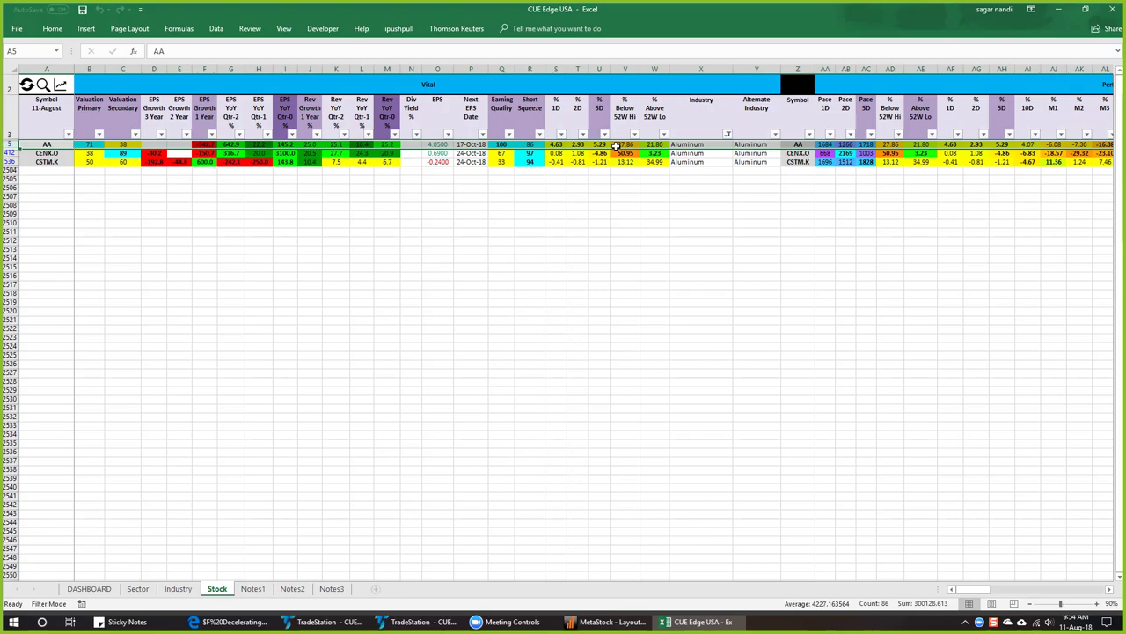
Switch to TradeStation and mark AA's weekly decline, support level, false breakdown, rebound and latest bar with arrows
{"action": "left_click", "coordinate": [344, 622]}
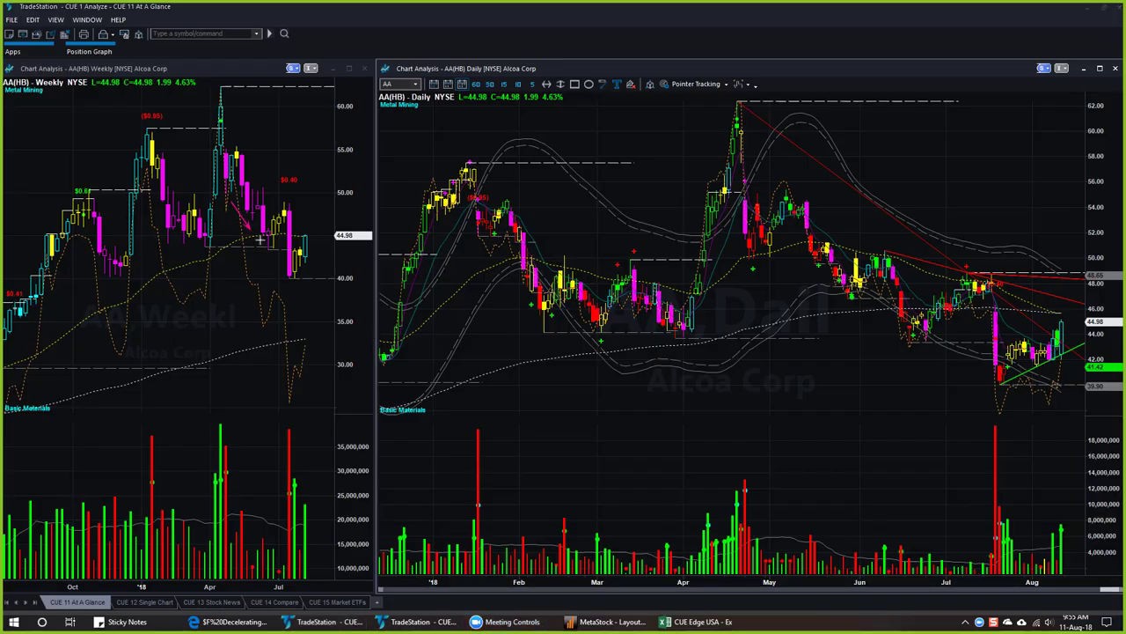
{"action": "mouse_move", "coordinate": [231, 204]}
{"action": "left_mouse_down"}
{"action": "mouse_move", "coordinate": [267, 249]}
{"action": "mouse_move", "coordinate": [287, 252]}
{"action": "mouse_move", "coordinate": [284, 270]}
{"action": "left_mouse_up"}
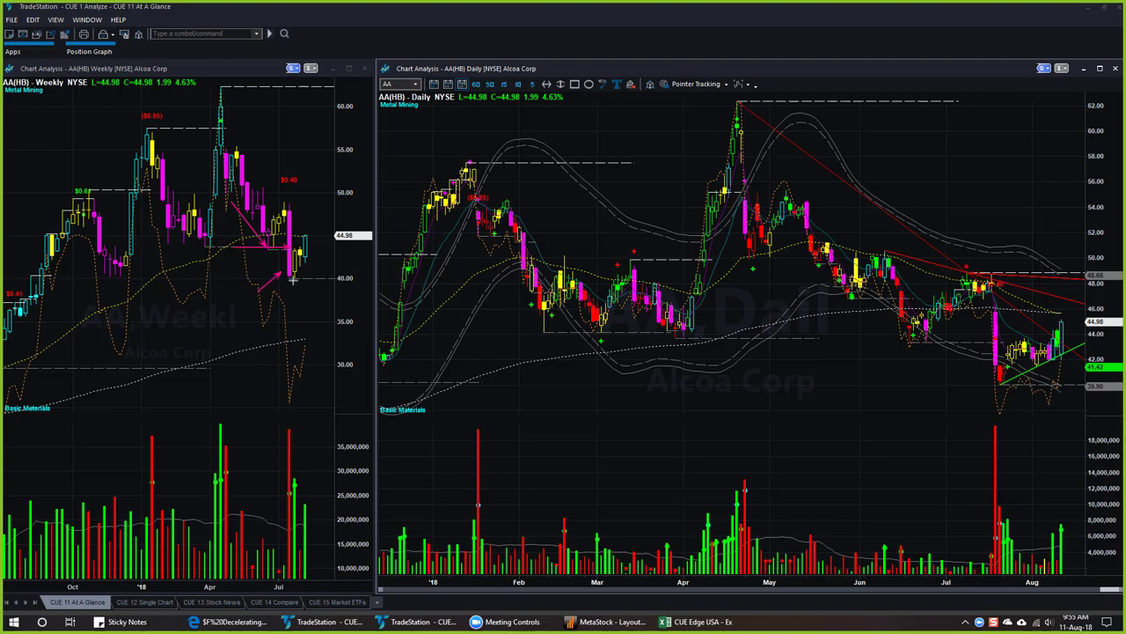
{"action": "left_click_drag", "start_coordinate": [277, 314], "coordinate": [288, 281]}
{"action": "left_click_drag", "start_coordinate": [295, 300], "coordinate": [312, 270]}
{"action": "mouse_move", "coordinate": [356, 264]}
{"action": "left_mouse_down"}
{"action": "mouse_move", "coordinate": [311, 245]}
{"action": "mouse_move", "coordinate": [353, 254]}
{"action": "left_mouse_up"}
{"action": "mouse_move", "coordinate": [250, 247]}
{"action": "left_mouse_down"}
{"action": "mouse_move", "coordinate": [301, 322]}
{"action": "mouse_move", "coordinate": [339, 245]}
{"action": "left_mouse_up"}
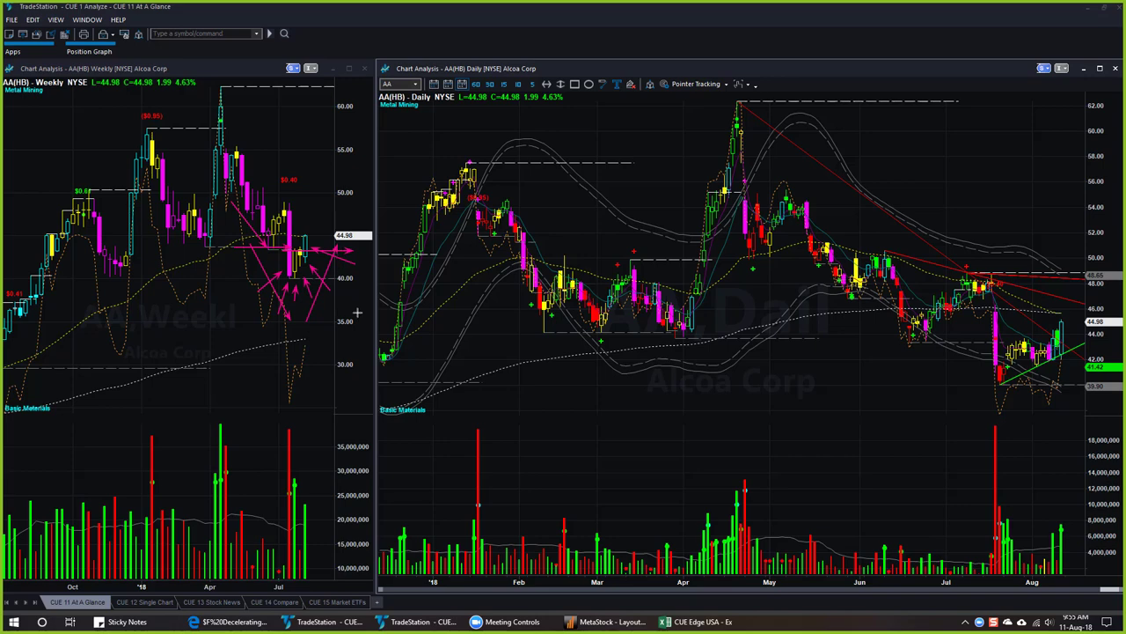
{"action": "left_click_drag", "start_coordinate": [334, 208], "coordinate": [307, 236]}
Mark AA's daily July drop, the rising trendline, the latest bars and the latest volume bar with arrows
{"action": "left_click_drag", "start_coordinate": [982, 321], "coordinate": [993, 382]}
{"action": "left_click_drag", "start_coordinate": [1003, 410], "coordinate": [1055, 369]}
{"action": "left_click_drag", "start_coordinate": [1082, 420], "coordinate": [1064, 360]}
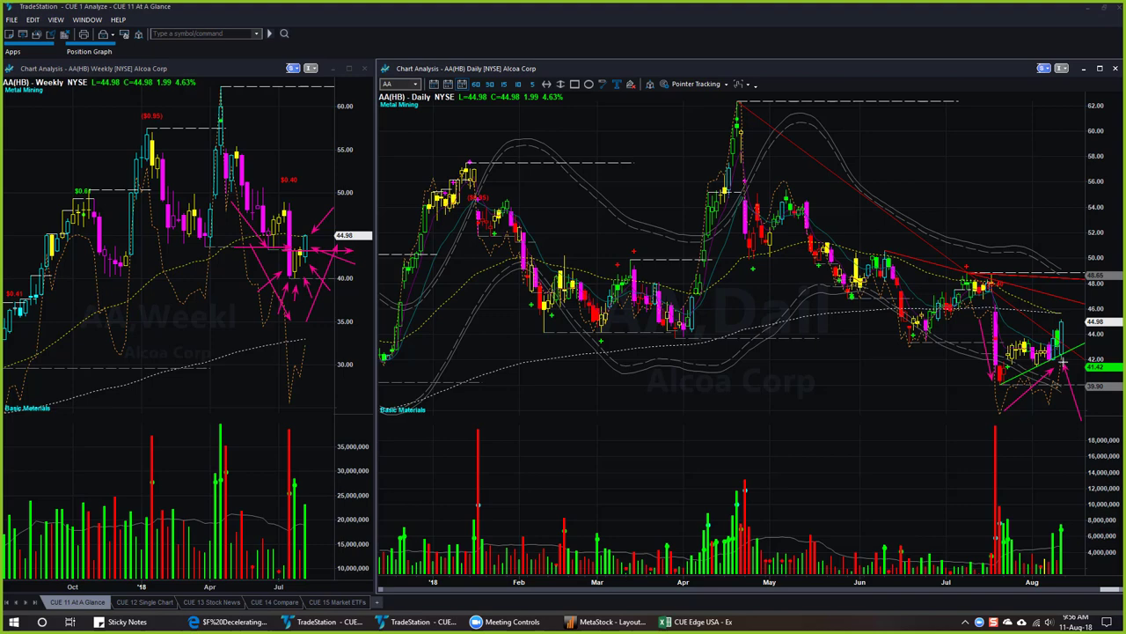
{"action": "left_click_drag", "start_coordinate": [1063, 360], "coordinate": [1063, 361]}
{"action": "left_click_drag", "start_coordinate": [1033, 314], "coordinate": [1060, 339]}
{"action": "left_click_drag", "start_coordinate": [1078, 495], "coordinate": [1063, 521]}
{"action": "left_click", "coordinate": [1063, 521]}
Open AA's 5-minute single chart and mark the 8/10 gap-down open, prior low, session low and the 42.50 level with arrows
{"action": "key", "text": "ctrl+Tab"}
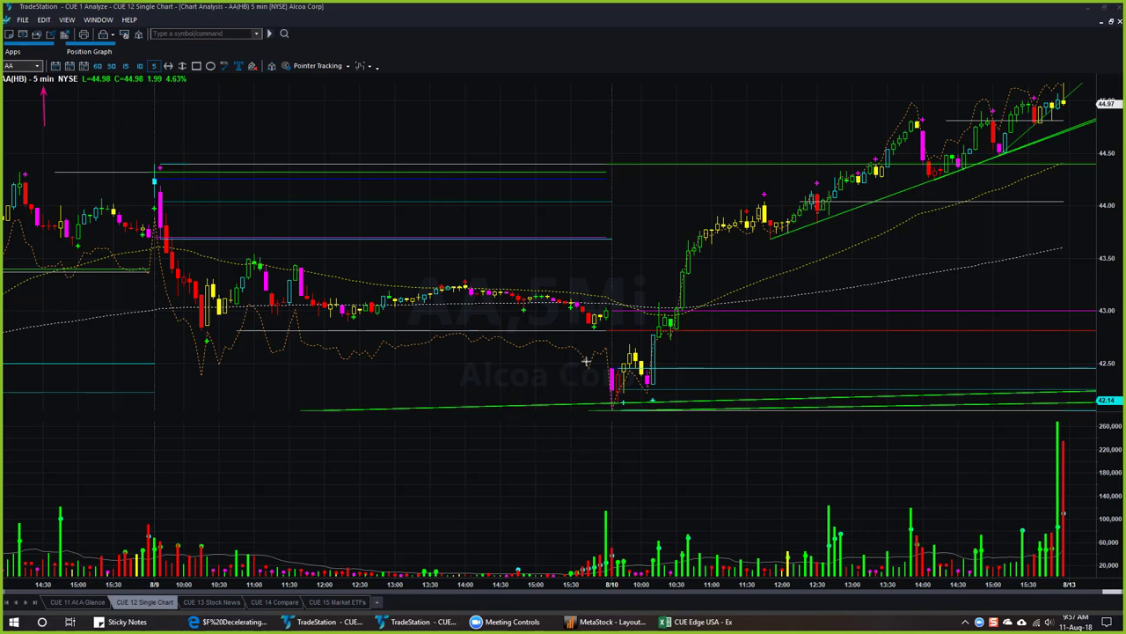
{"action": "left_click_drag", "start_coordinate": [589, 369], "coordinate": [609, 371]}
{"action": "left_click_drag", "start_coordinate": [573, 338], "coordinate": [603, 331]}
{"action": "left_click_drag", "start_coordinate": [587, 431], "coordinate": [611, 411]}
{"action": "left_click_drag", "start_coordinate": [622, 363], "coordinate": [840, 364]}
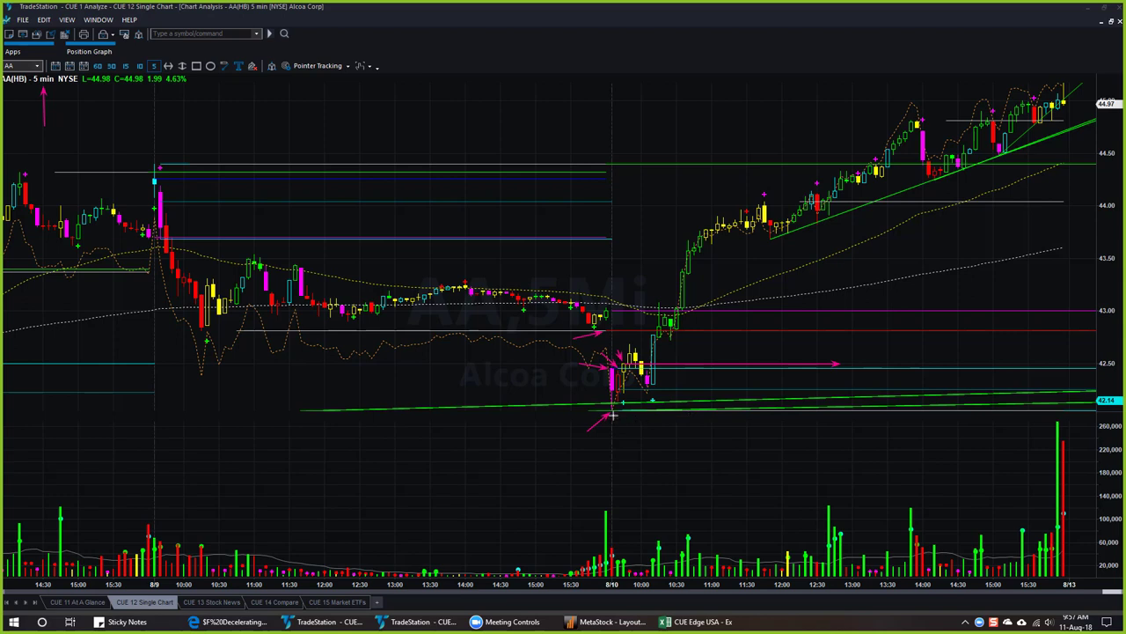
Mark AA's session-low level, the moves up to 43.00 and the afternoon uptrend with arrows, and switch to the Superior Profit home page
{"action": "left_click_drag", "start_coordinate": [613, 415], "coordinate": [816, 420]}
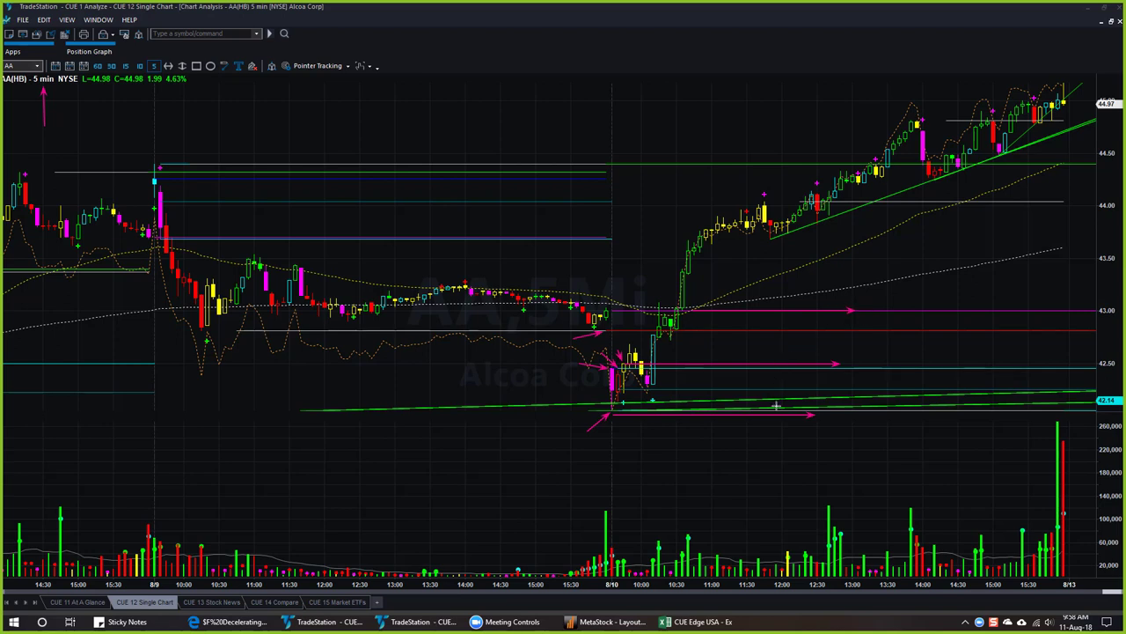
{"action": "left_click_drag", "start_coordinate": [776, 406], "coordinate": [776, 320]}
{"action": "left_click_drag", "start_coordinate": [743, 285], "coordinate": [1029, 162]}
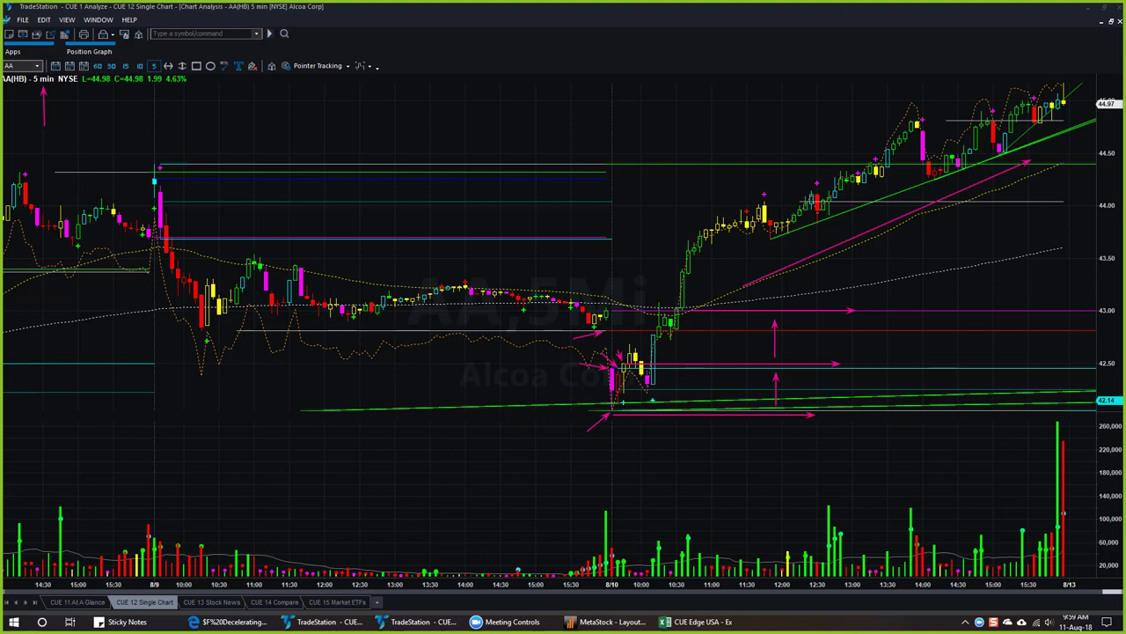
{"action": "key", "text": "alt+Tab"}
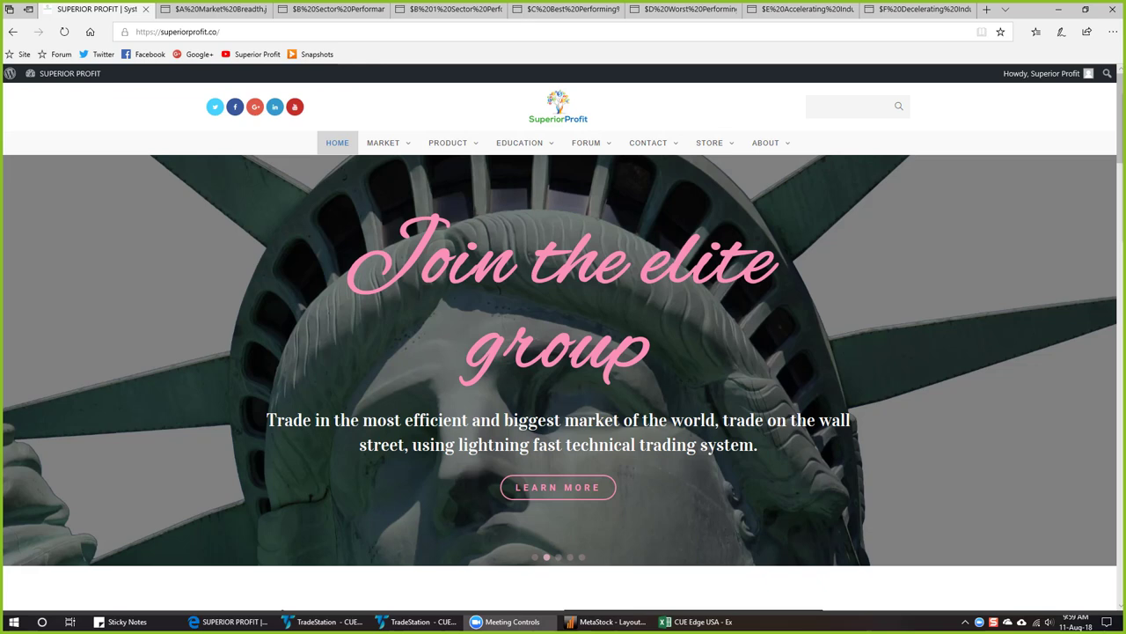